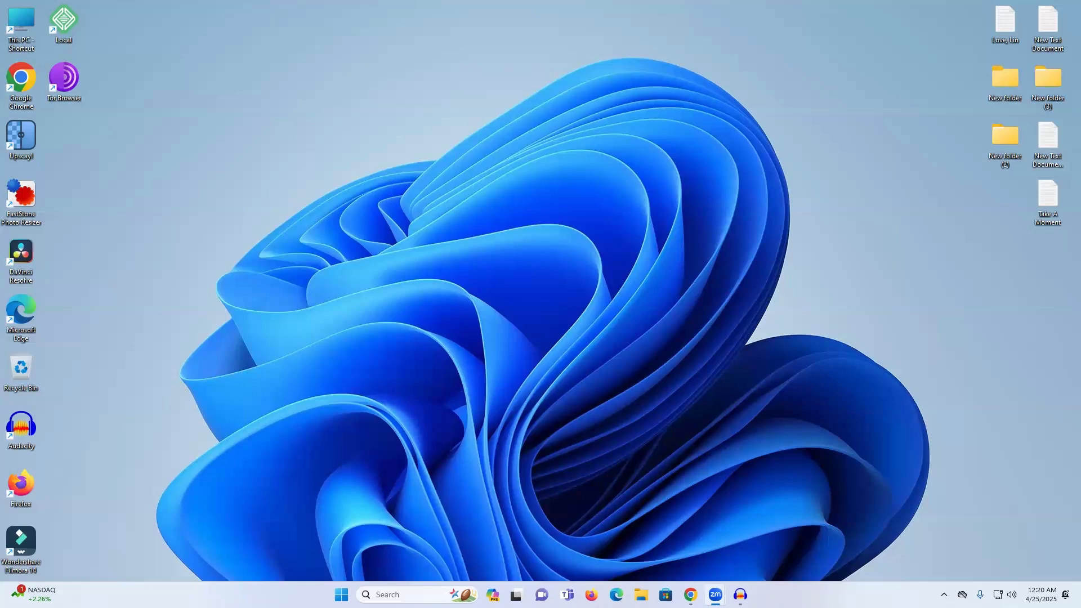
- Switch to the Instagram window in Chrome and open the account's own profile page
mouse_move(691, 595)
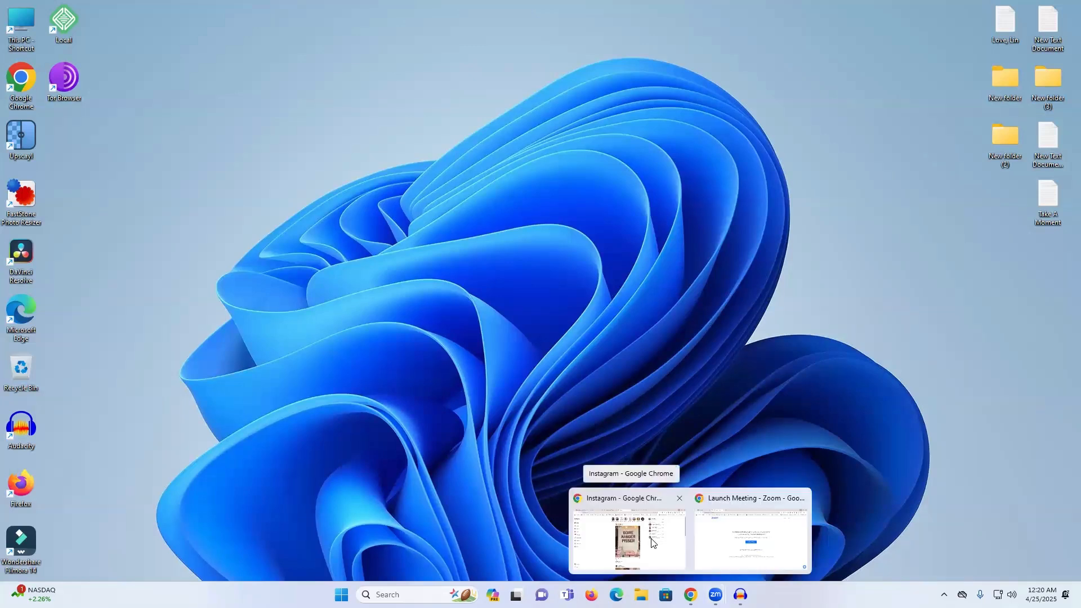
left_click(647, 538)
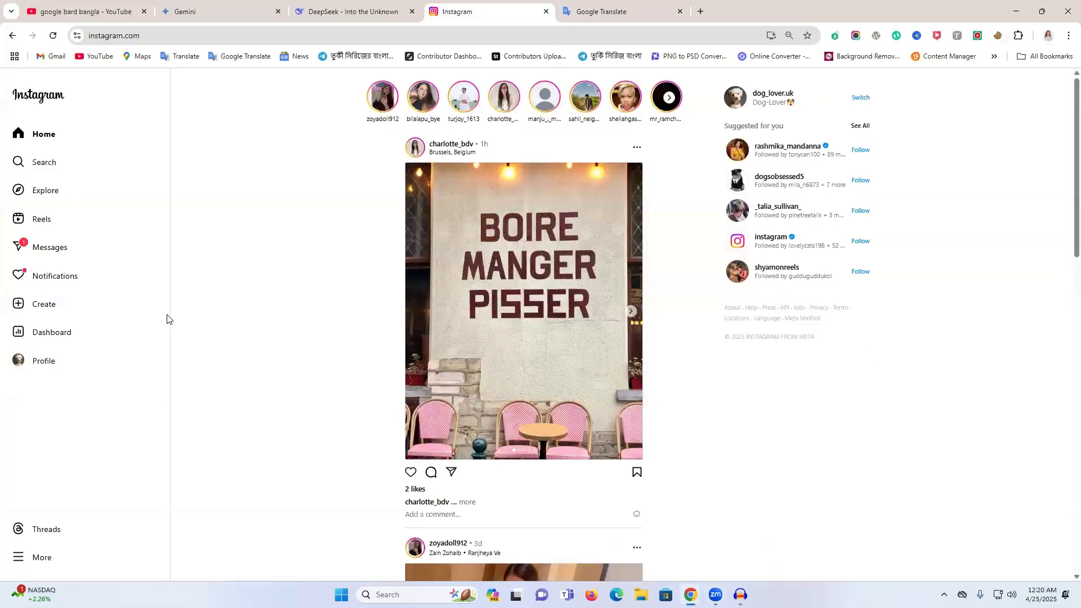
left_click(773, 96)
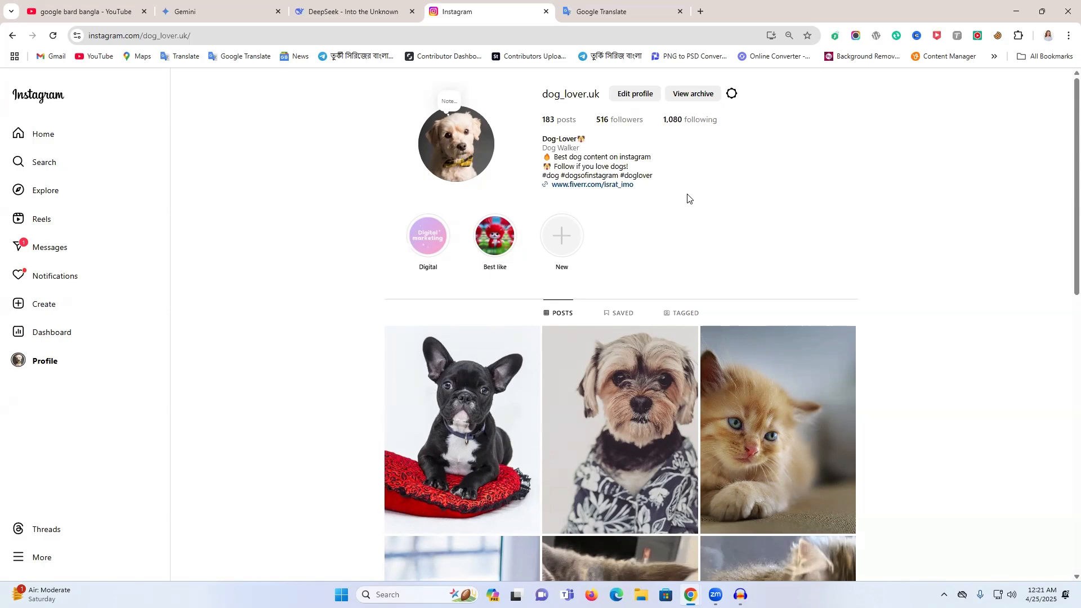
- Open the profile post of the dog with the "I'm not crazy I'm limited edition" letter board and start boosting it
scroll(688, 198, "down", 2)
scroll(787, 387, "up", 2)
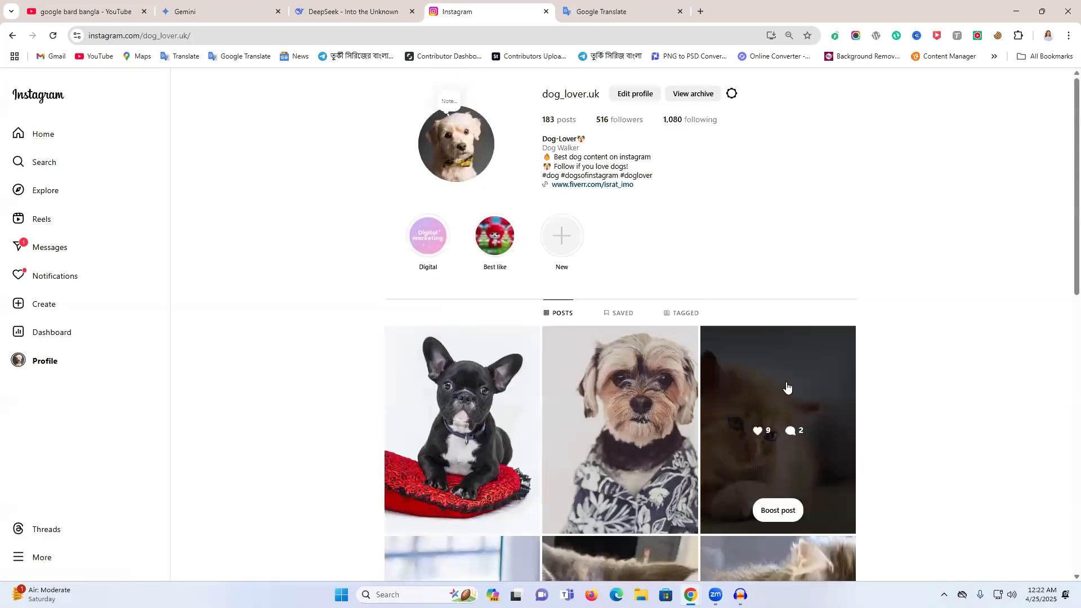
scroll(787, 387, "down", 15)
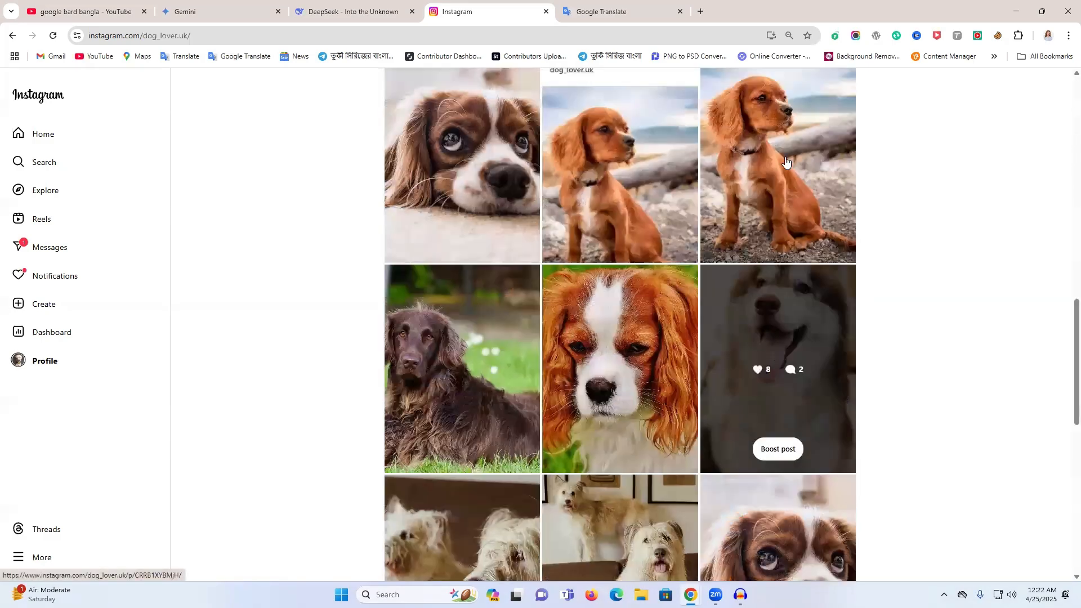
left_click(787, 162)
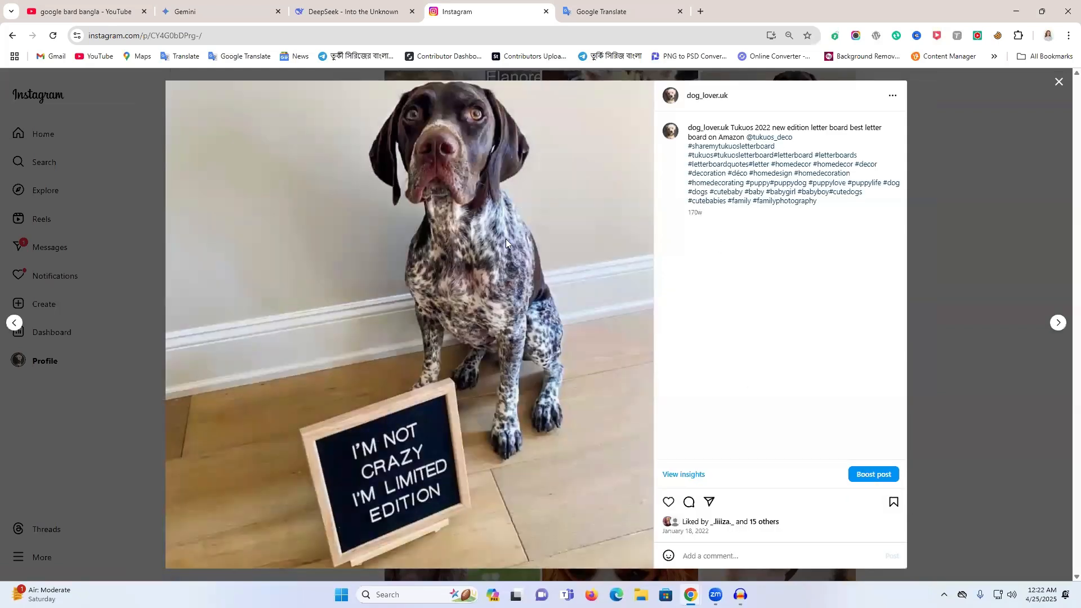
left_click(881, 476)
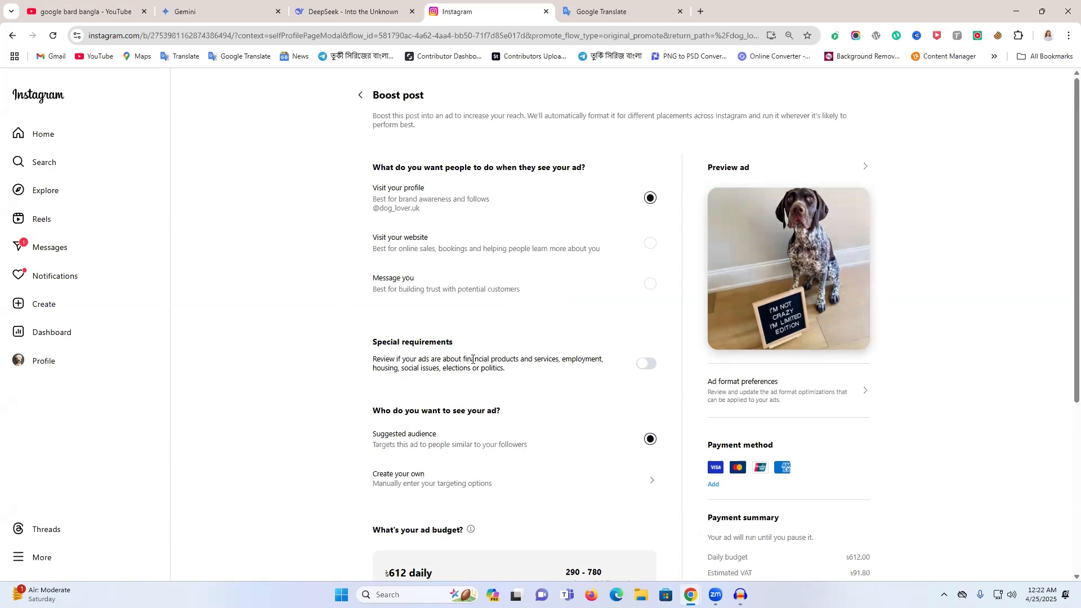
- Set the ad goal to Visit your website, keep the existing URL with the Learn more action button, and save
triple_click(366, 173)
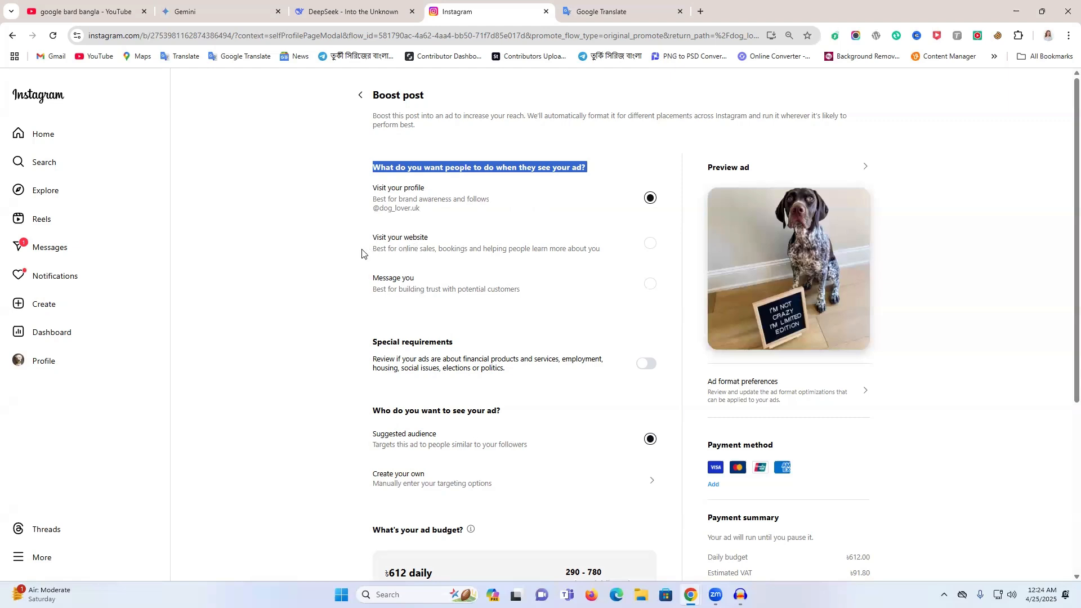
left_click(458, 249)
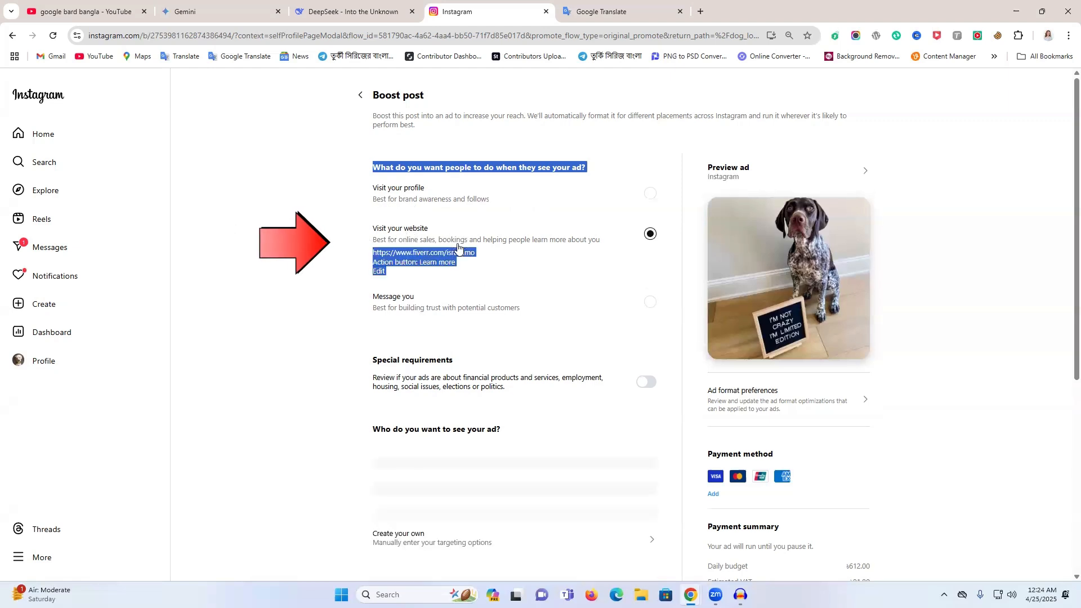
left_click(538, 259)
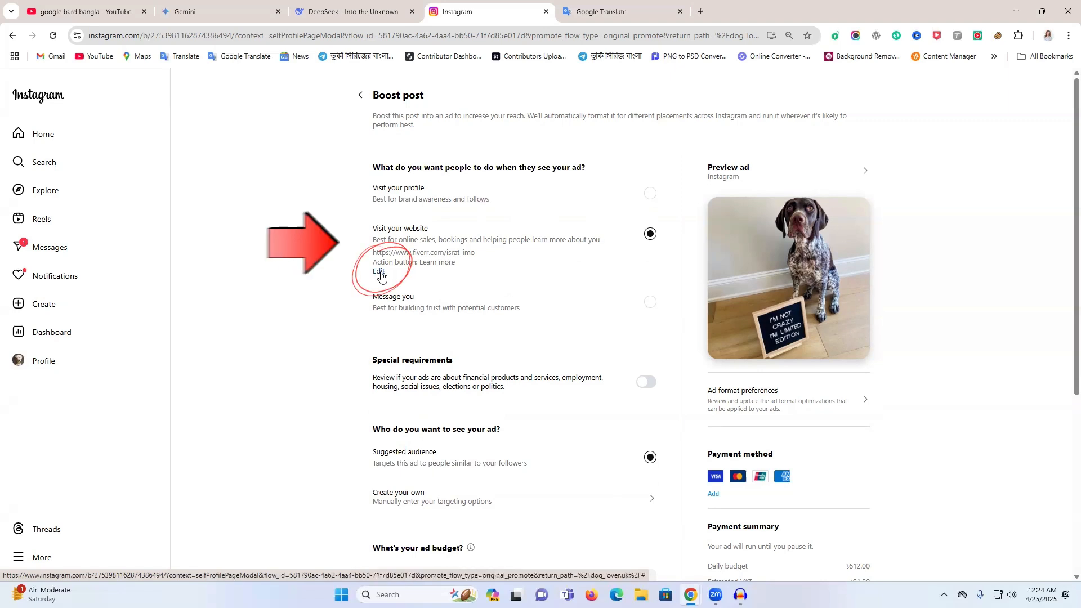
left_click(383, 278)
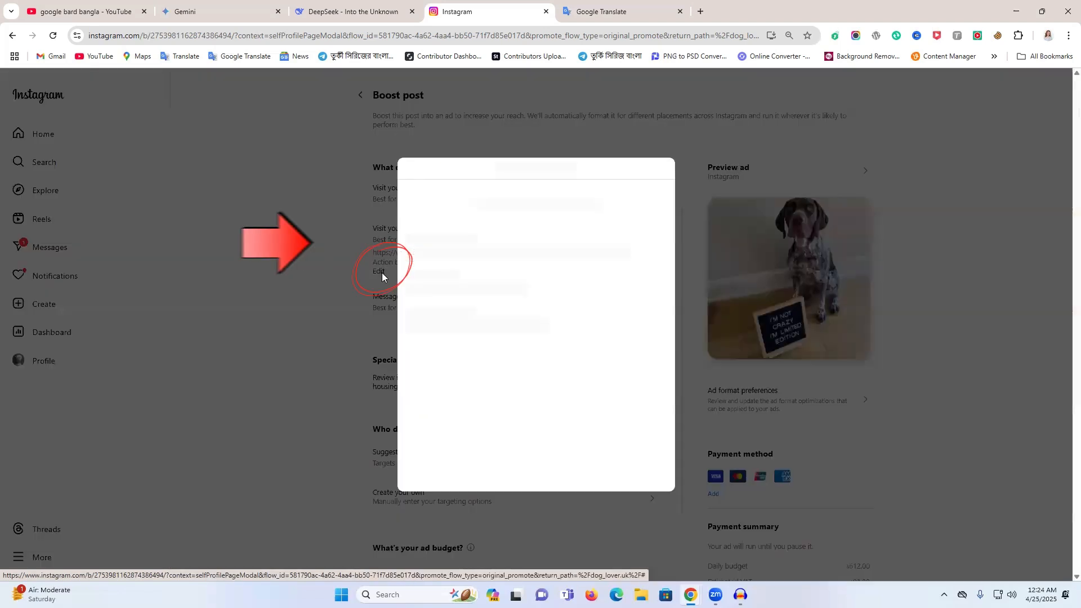
triple_click(529, 242)
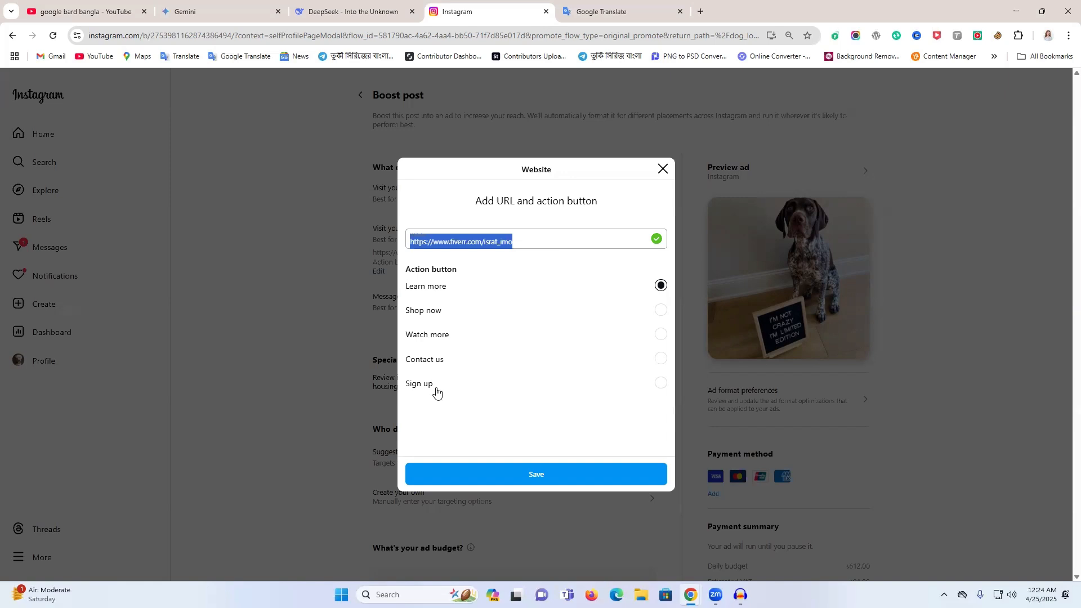
left_click(429, 290)
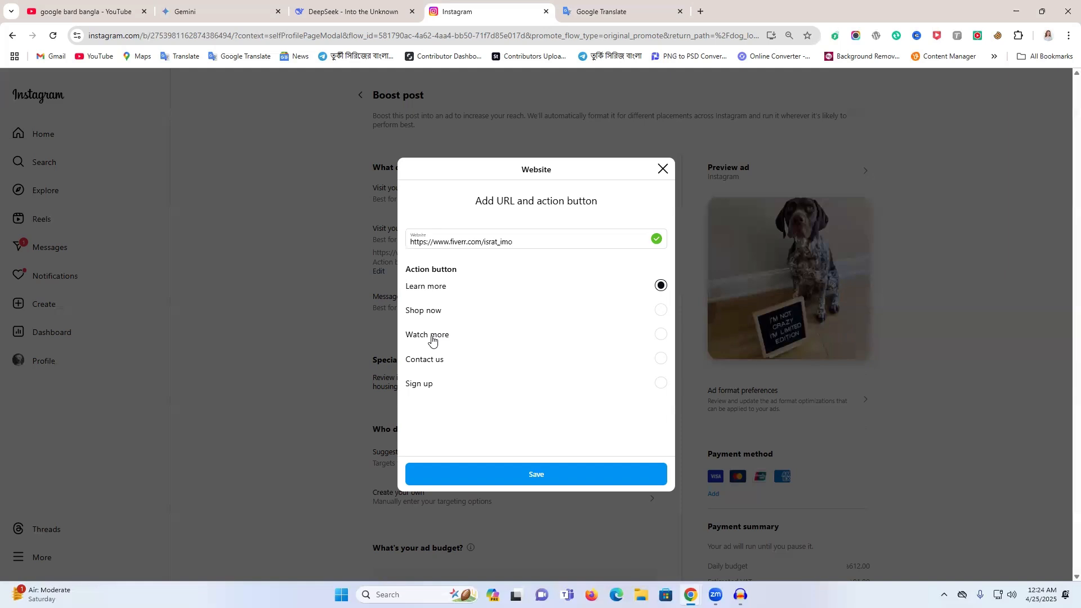
left_click(500, 478)
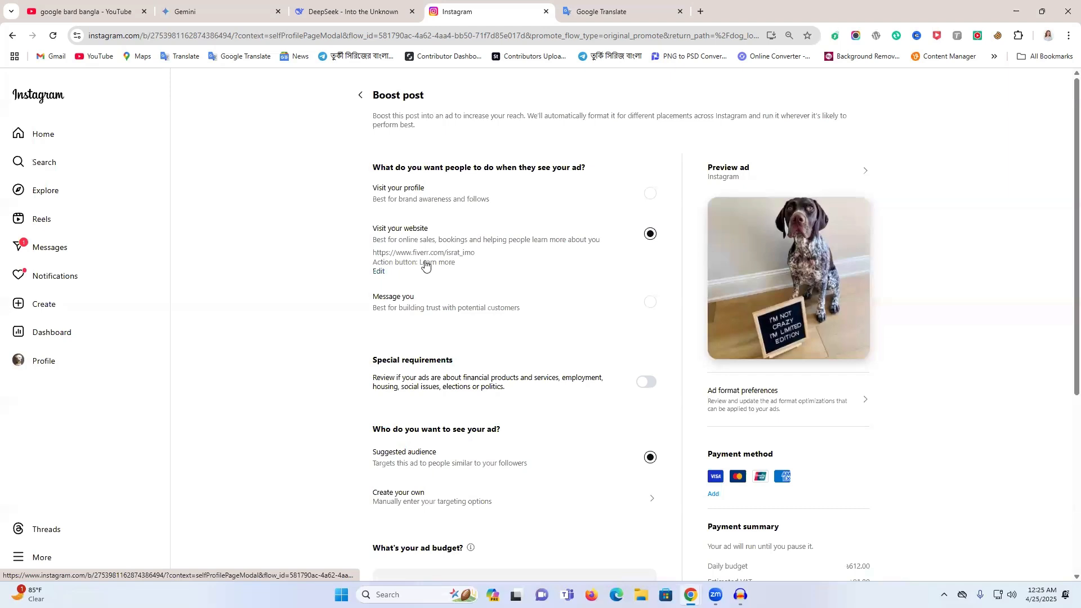
- Turn on Special requirements to review its ad categories, and turn it back off without selecting any
scroll(406, 282, "down", 2)
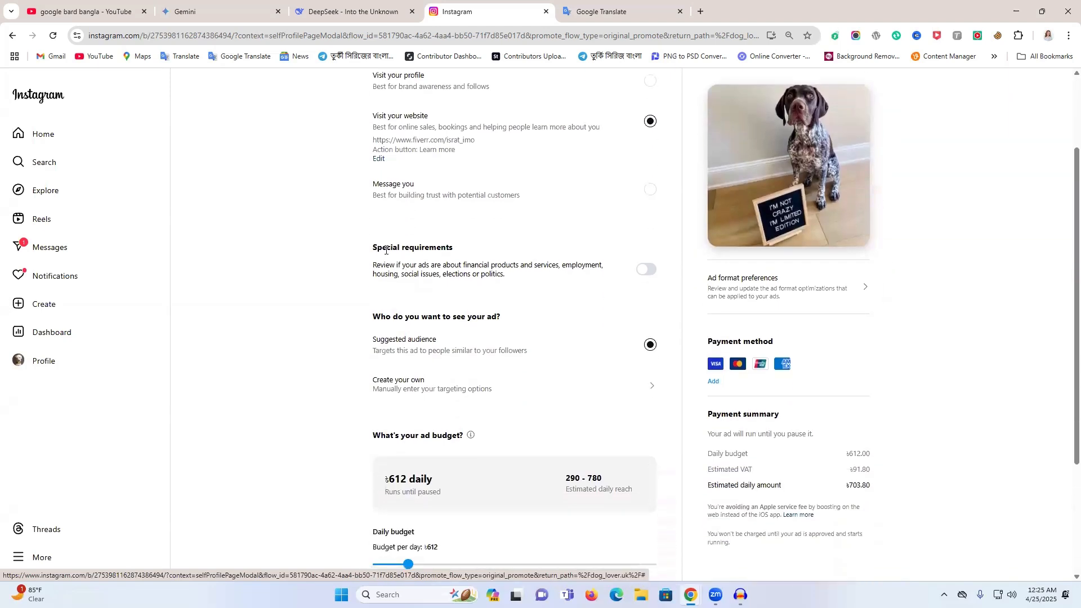
left_click(647, 273)
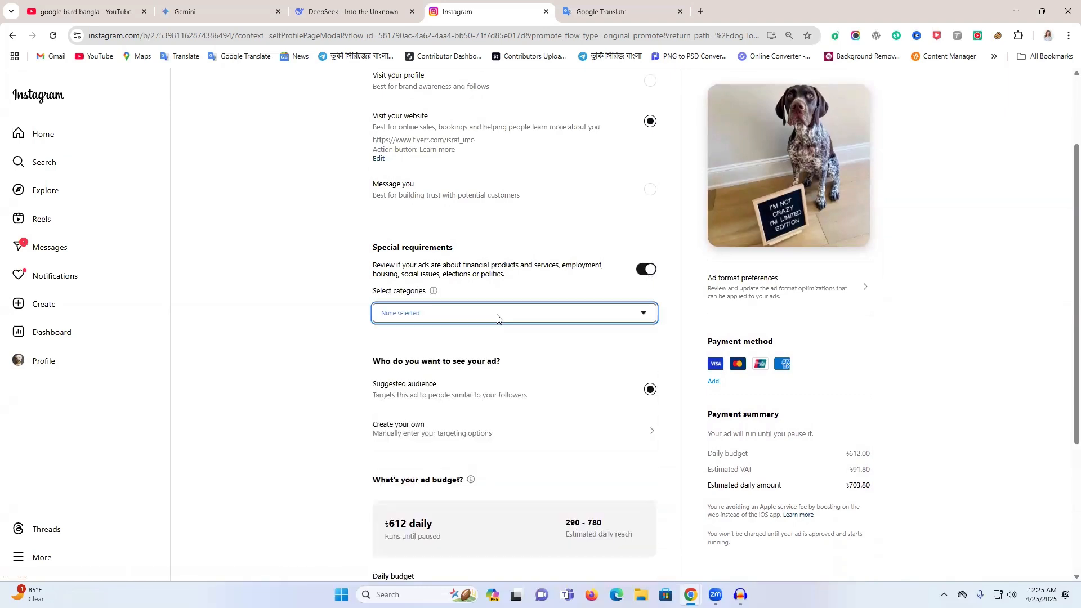
left_click(497, 316)
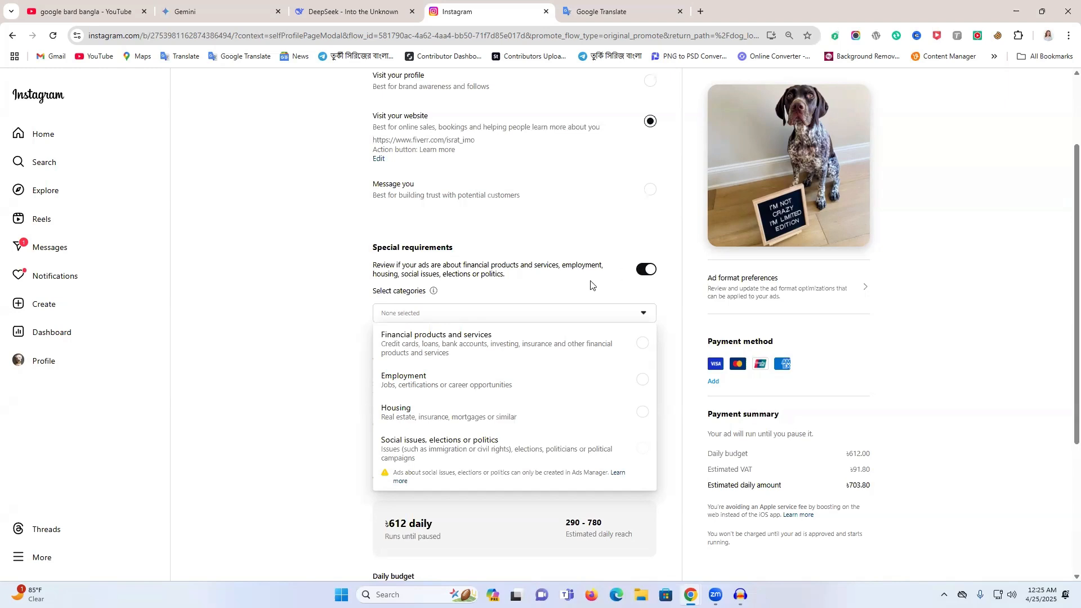
left_click(644, 273)
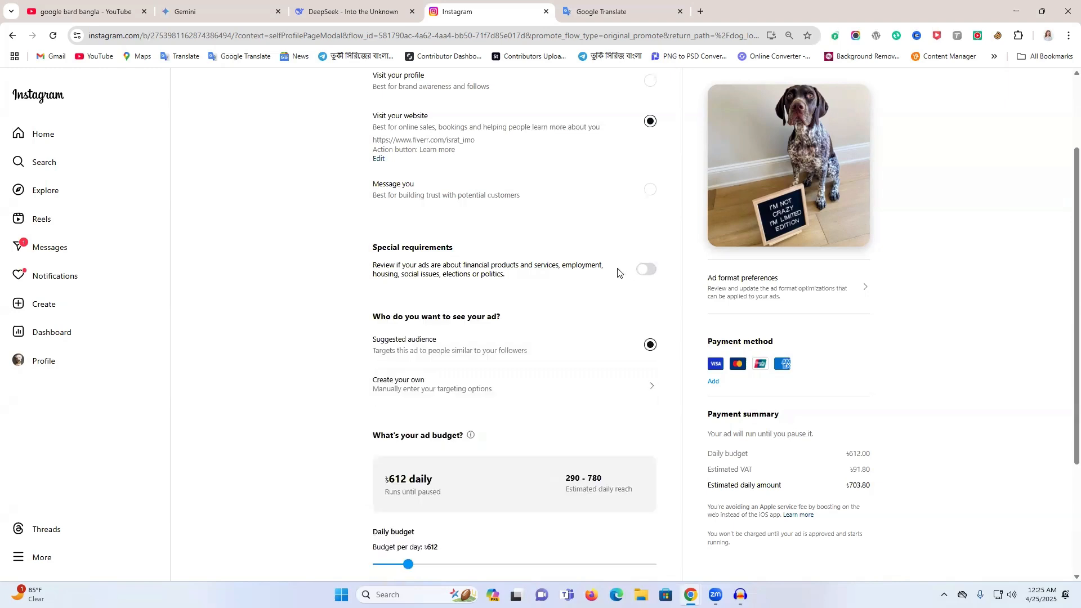
- Create a custom audience for the ad and name it "life tap"
scroll(616, 273, "down", 2)
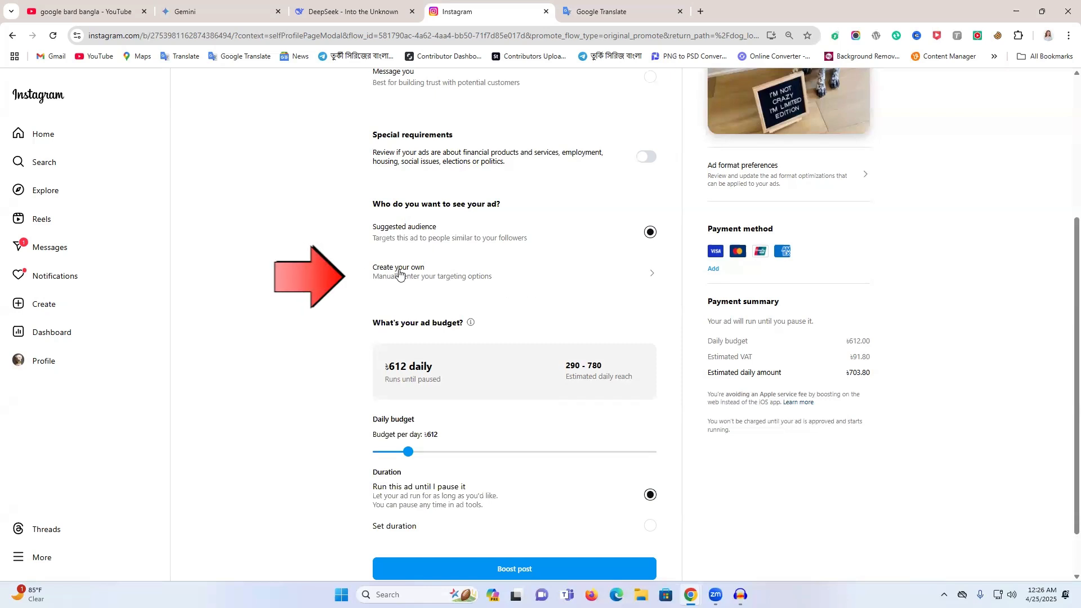
left_click(445, 276)
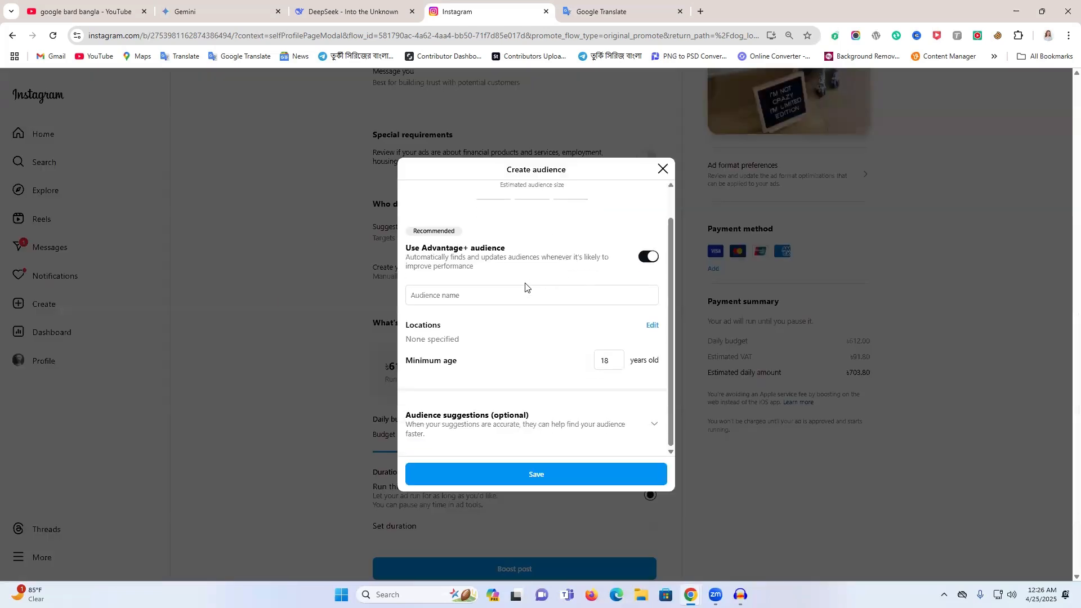
left_click(464, 336)
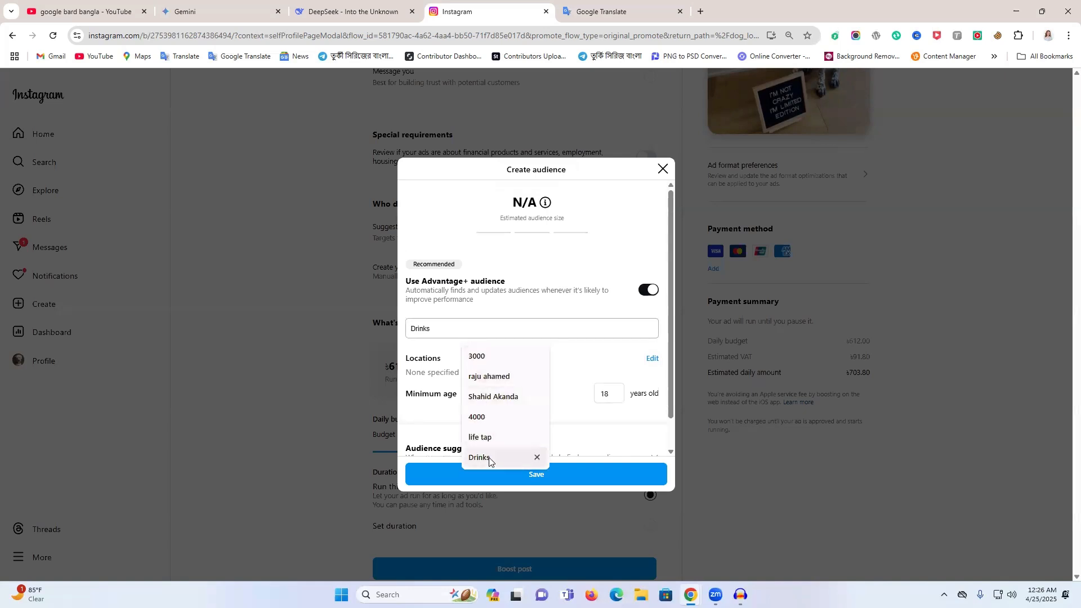
left_click(490, 439)
scroll(495, 348, "down", 1)
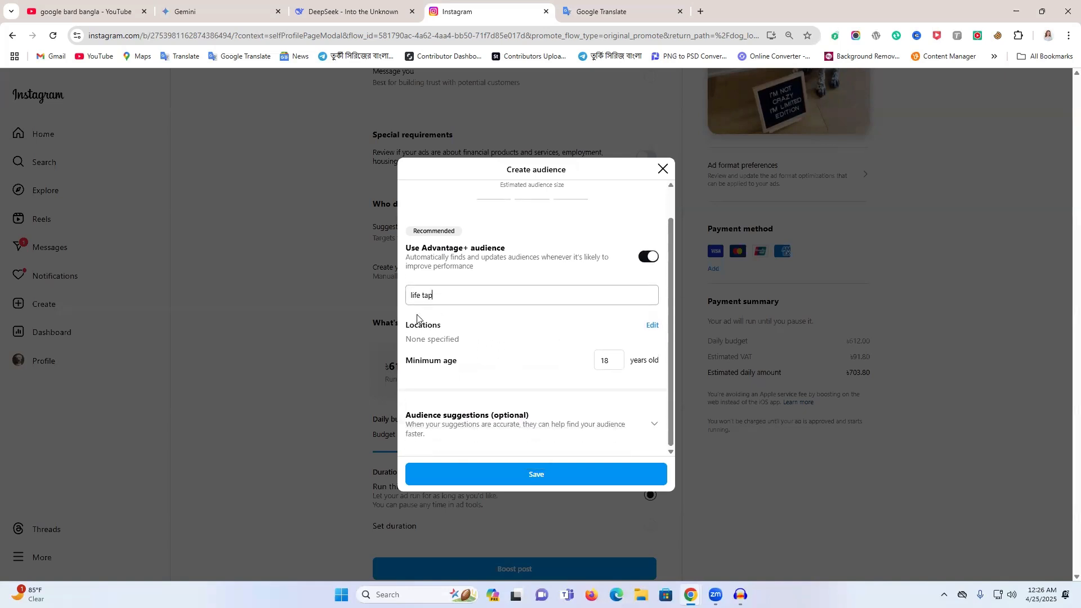
- Search the audience's regional locations for "usa" and "bangla", and select the country Bangladesh
left_click(653, 331)
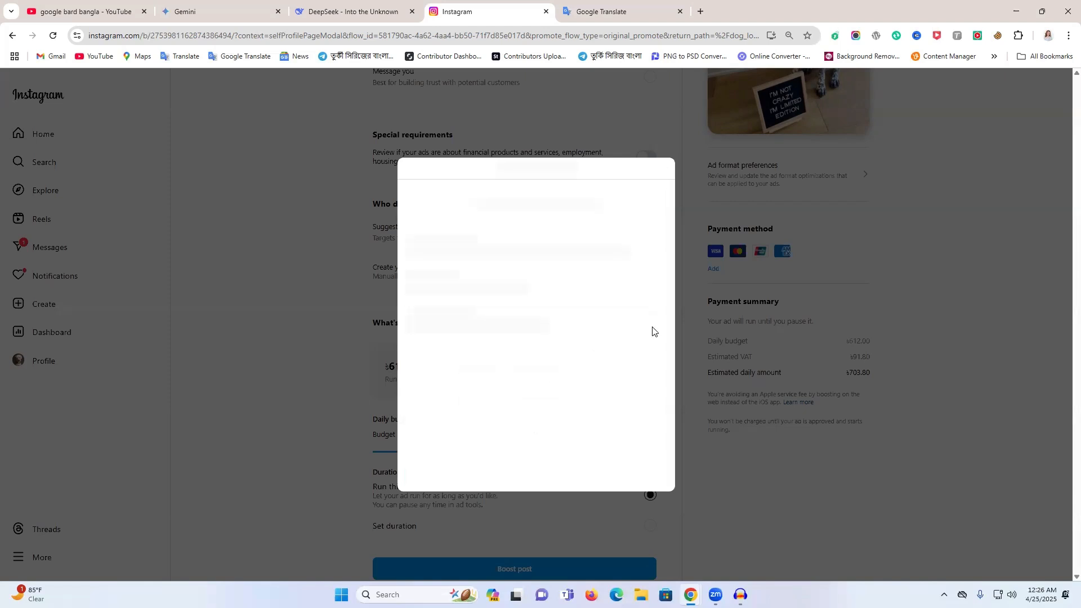
left_click(458, 291)
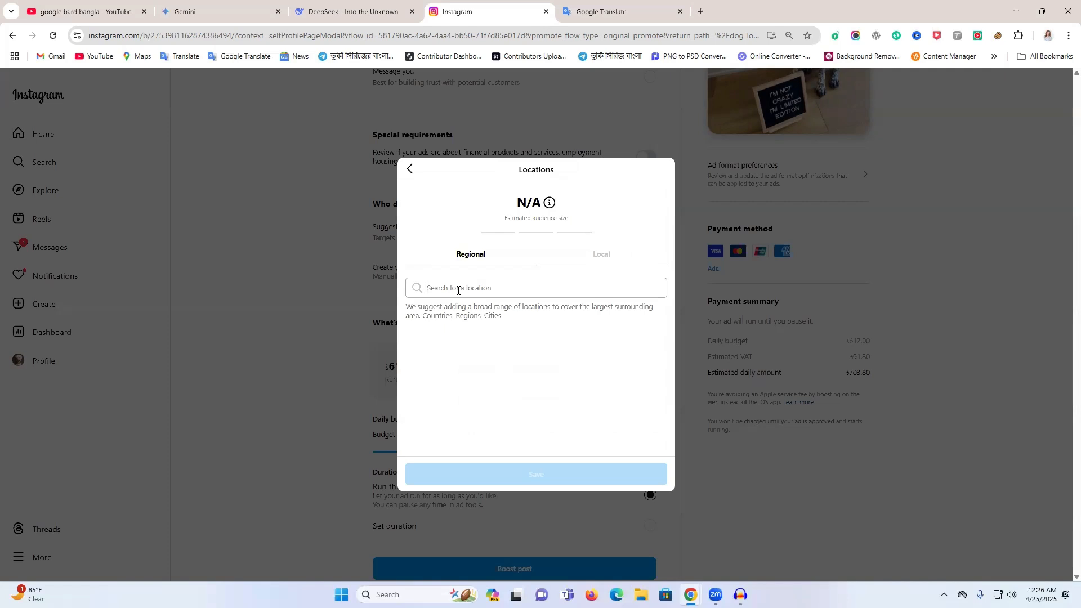
type("en")
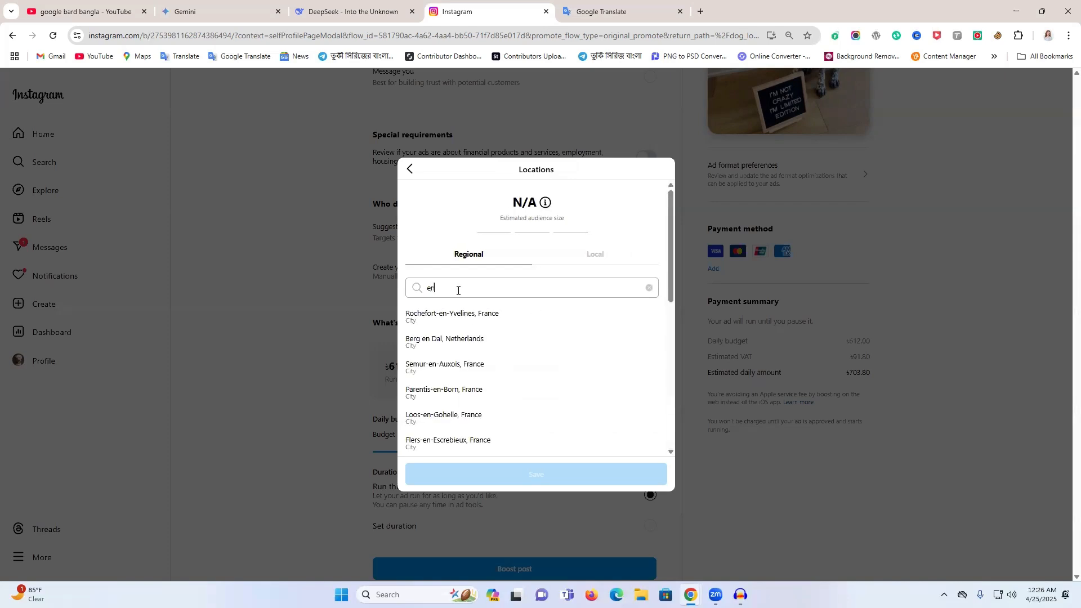
key("BackSpace")
key("BackSpace")
type("usa")
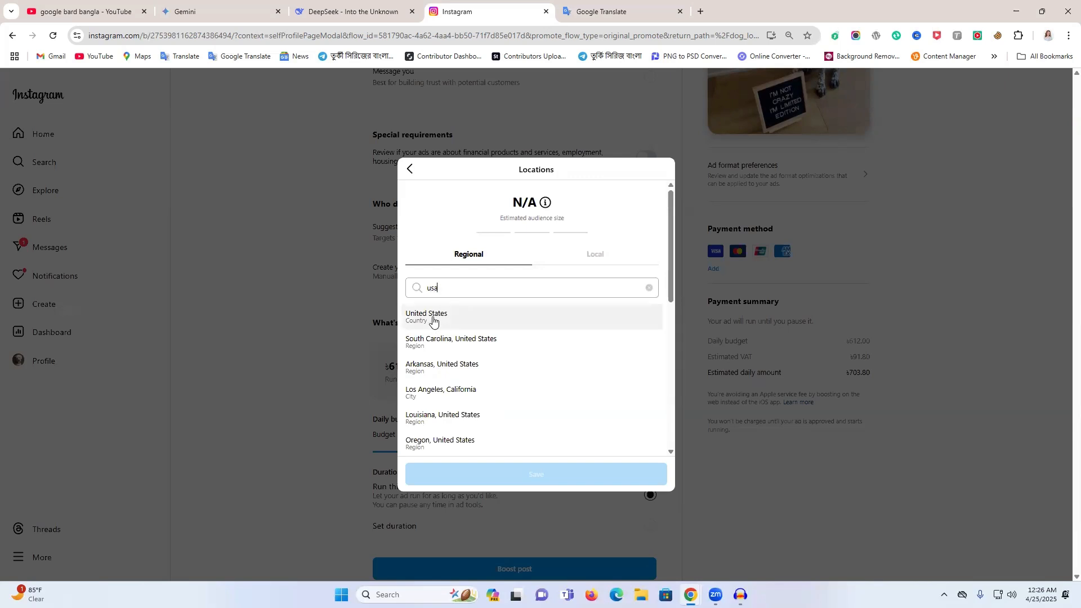
double_click(452, 289)
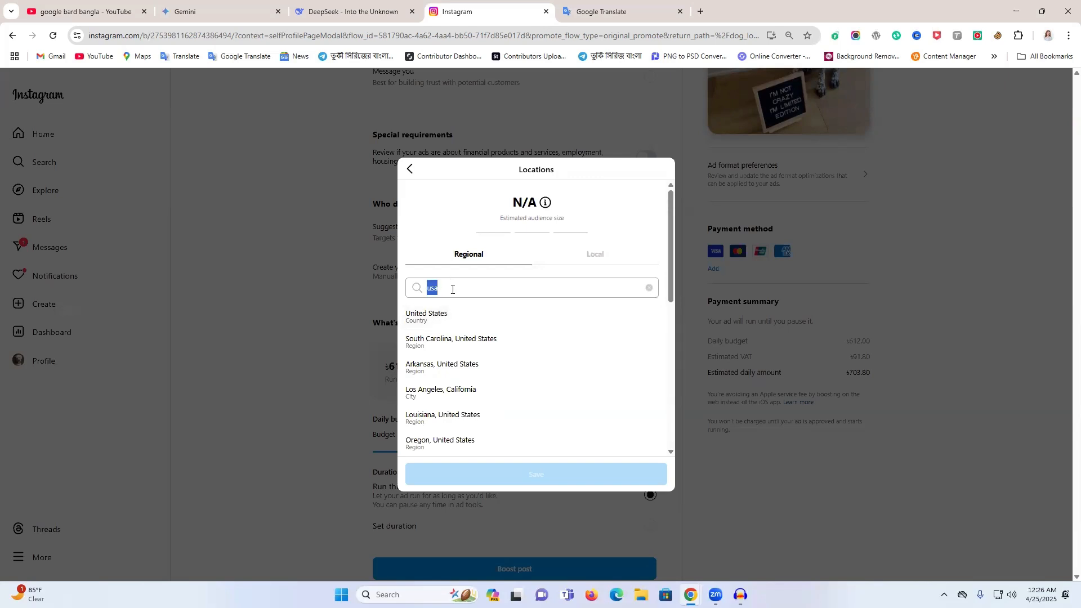
type("ba")
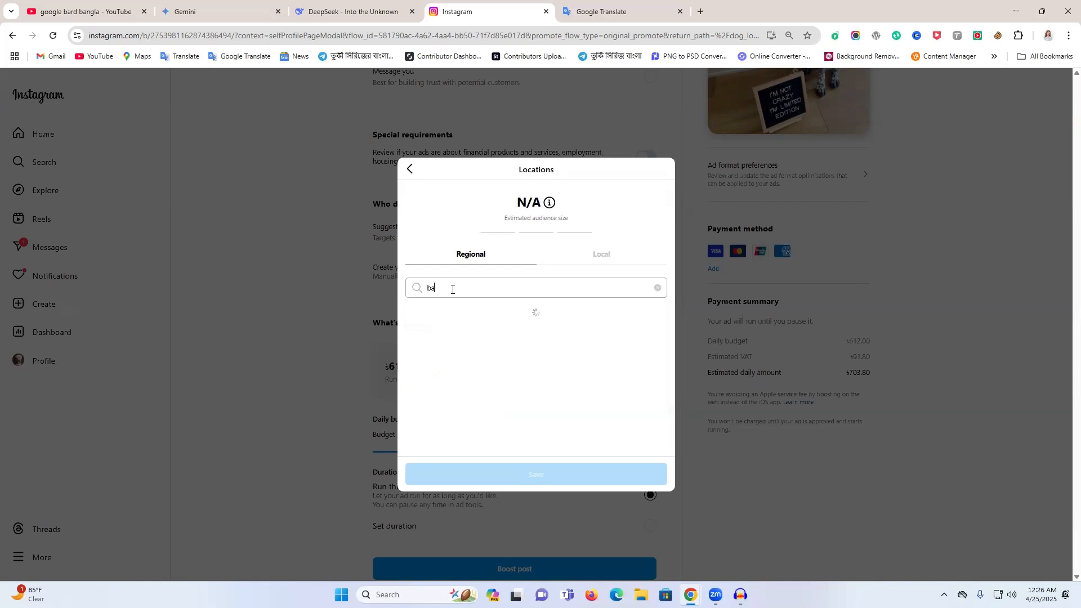
type("ngla")
left_click(433, 326)
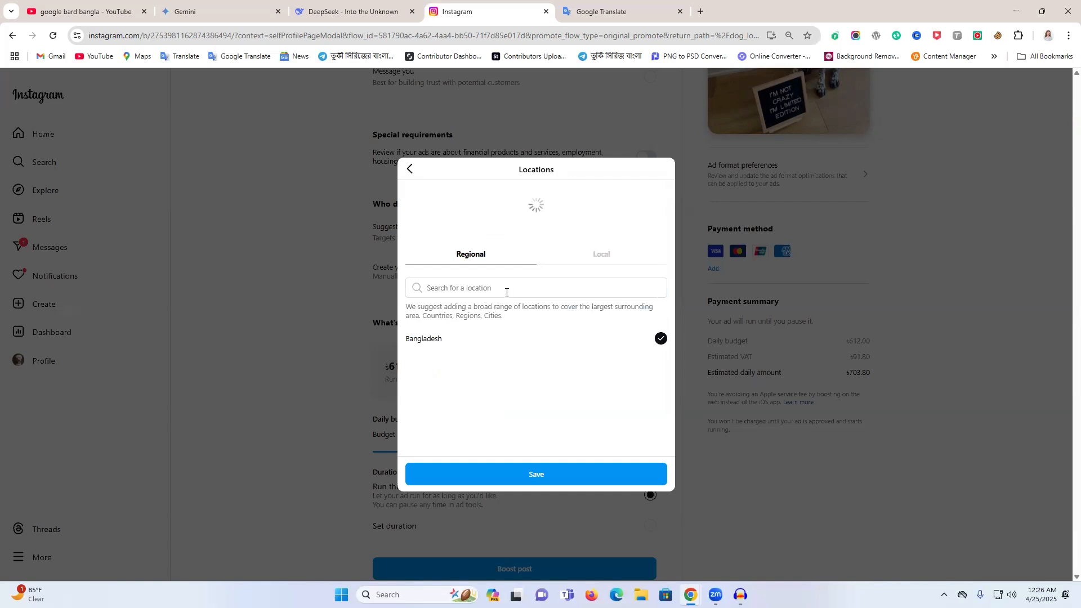
- Try adding the city of Dhaka, Bangladesh as a second location, and leave the location settings without saving
left_click(490, 292)
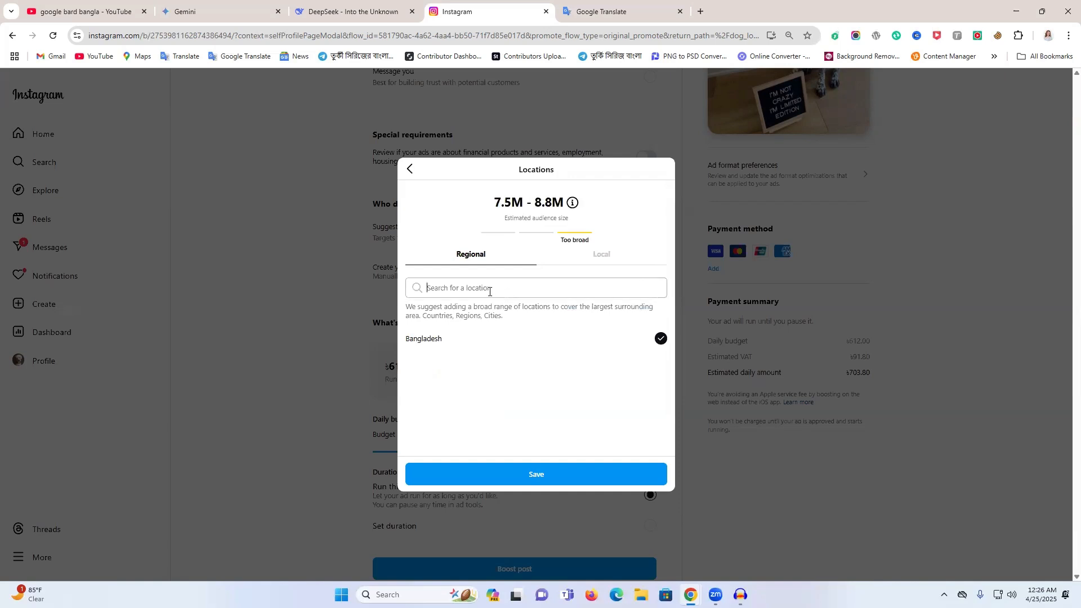
type("dhaka")
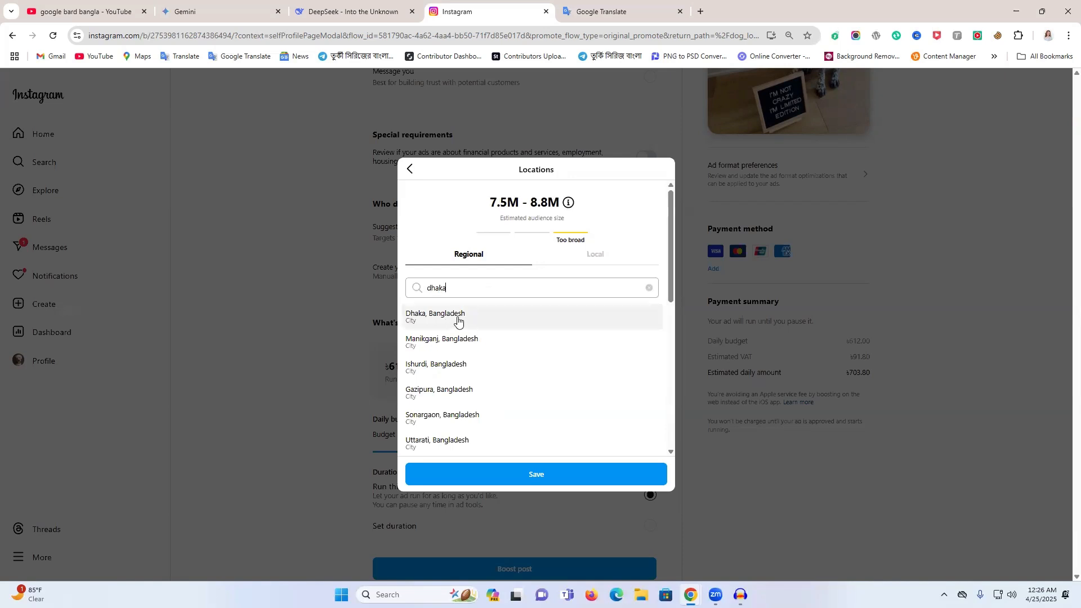
left_click(486, 322)
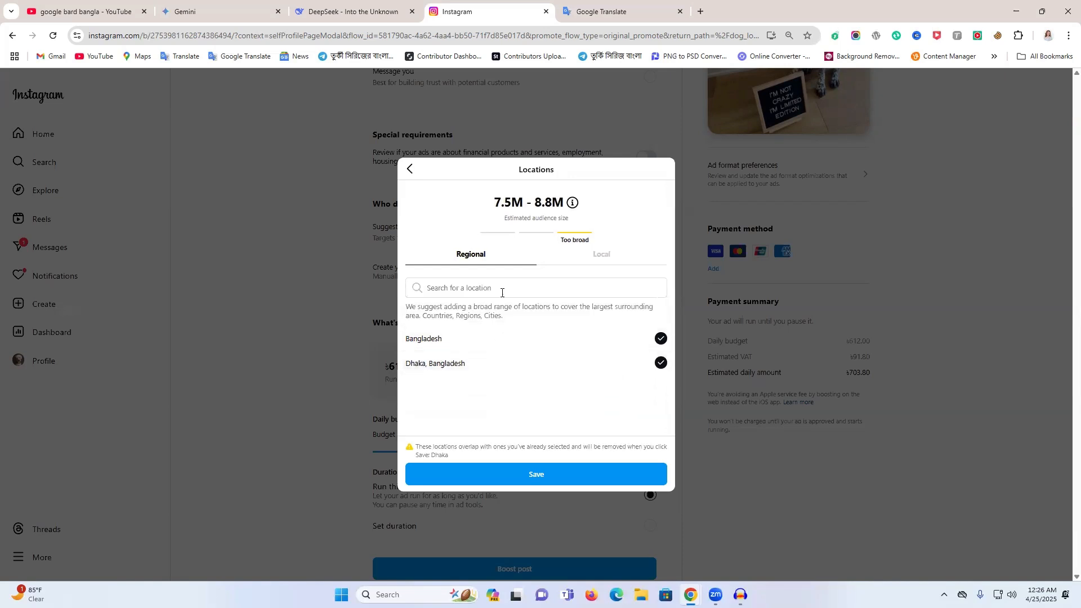
left_click(410, 170)
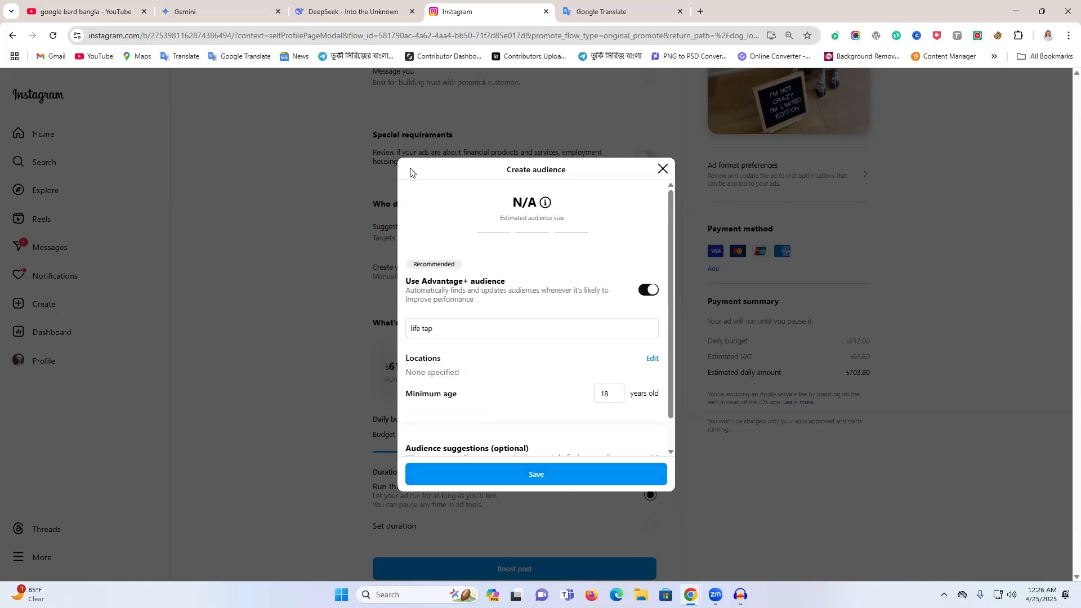
- Set the audience's regional location to the country Bangladesh by searching for "bangla", and save the location settings
left_click(653, 359)
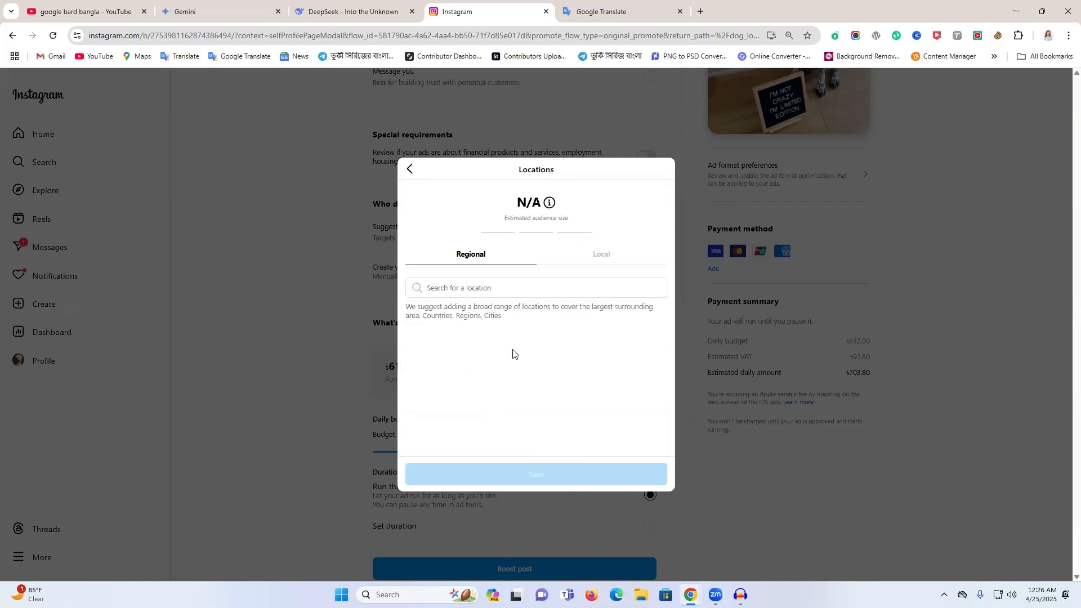
left_click(457, 287)
type("bangla")
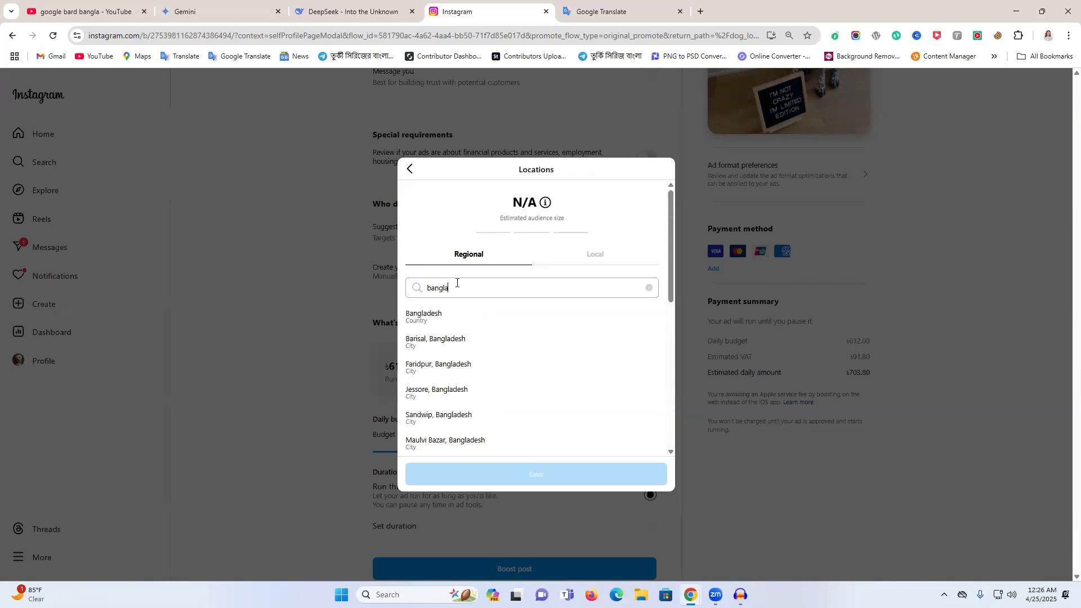
left_click(439, 319)
left_click(588, 476)
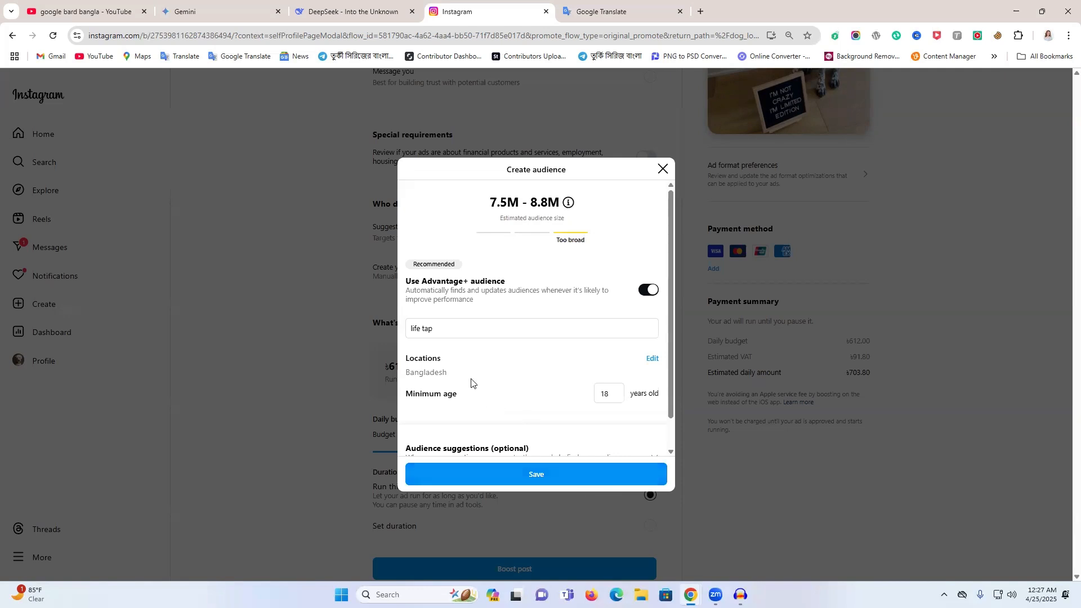
- Expand the optional audience suggestions and set the suggested maximum age to 45
scroll(456, 355, "down", 1)
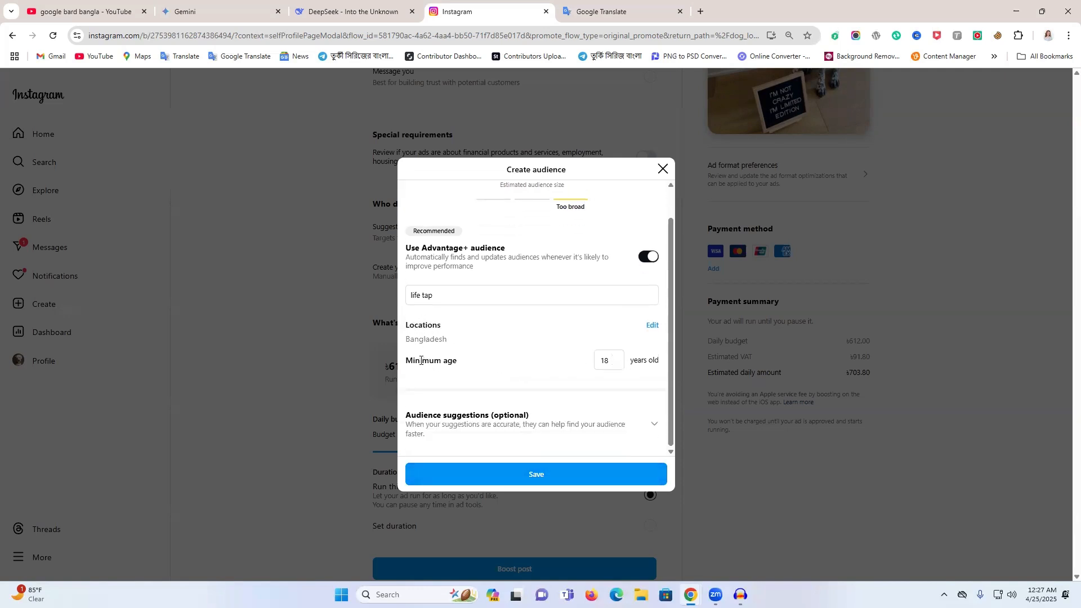
left_click_drag(421, 361, 455, 361)
left_click(455, 361)
left_click(654, 428)
scroll(623, 418, "down", 3)
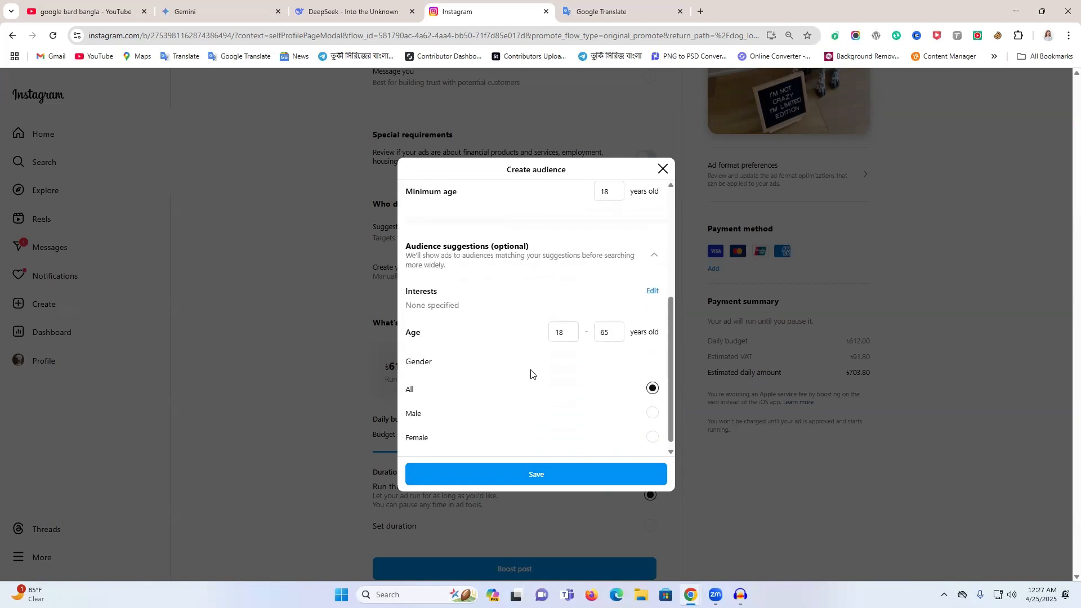
left_click(614, 336)
left_click(613, 337)
left_click(614, 338)
left_click(614, 338)
left_click(614, 338)
left_click(613, 337)
scroll(484, 400, "down", 1)
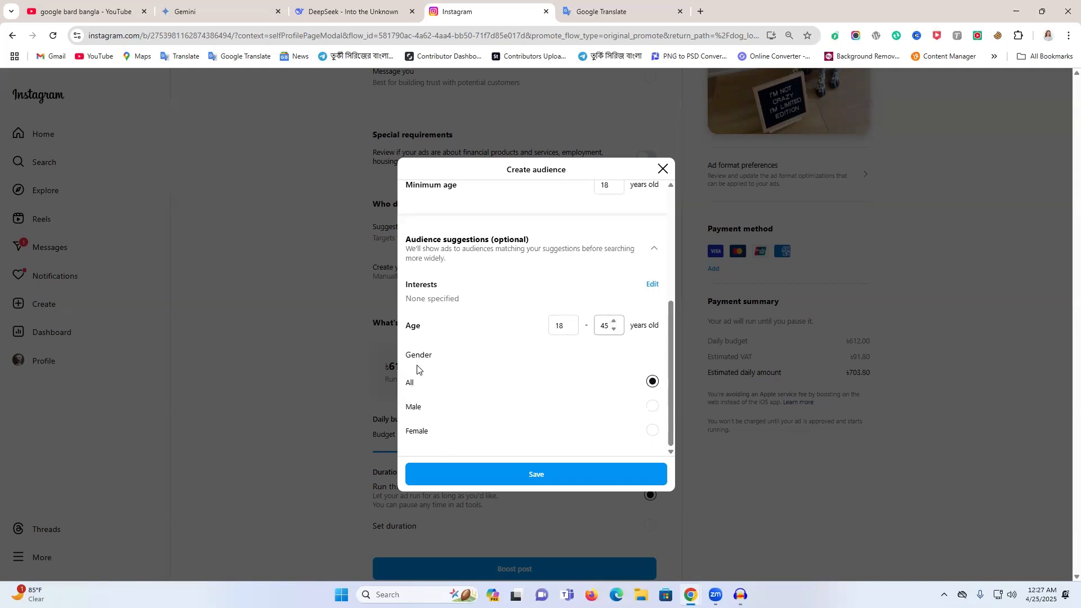
- Search the suggested audience interests for "fashion" and add Fashion design
scroll(476, 373, "up", 2)
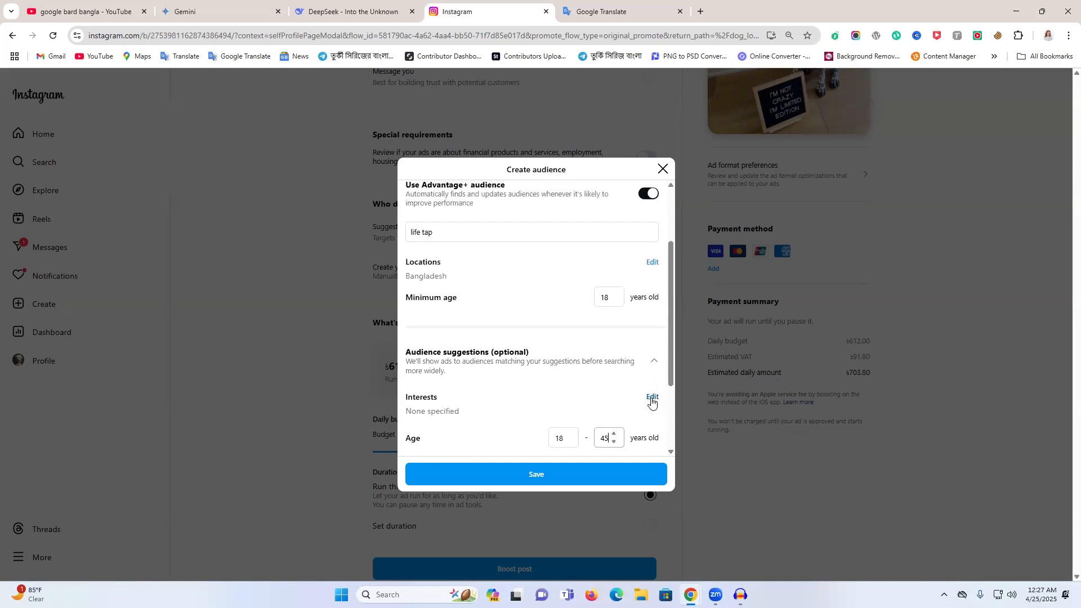
left_click(652, 398)
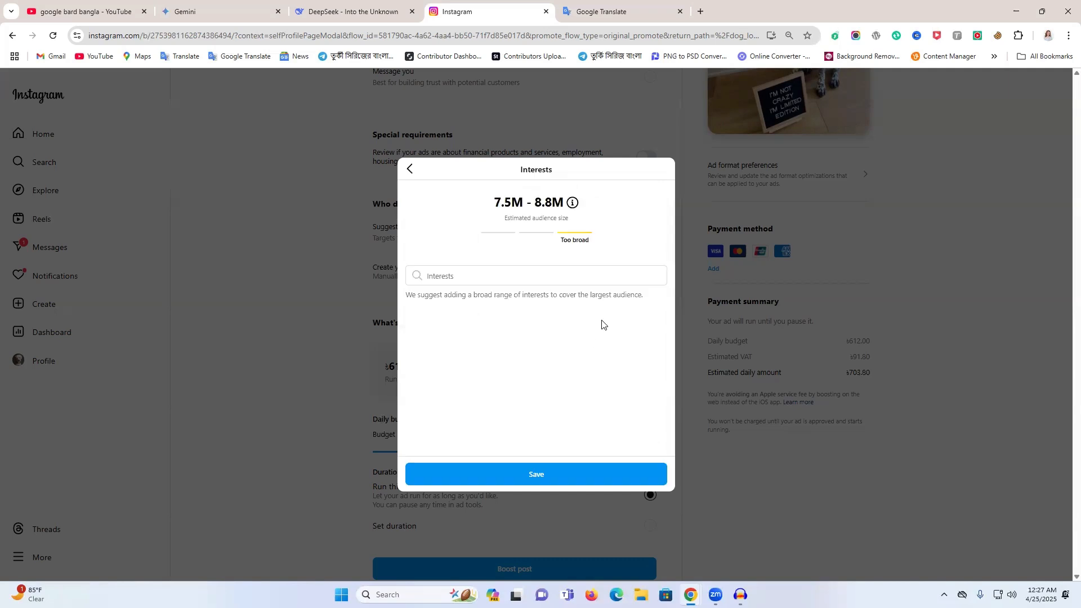
left_click(489, 280)
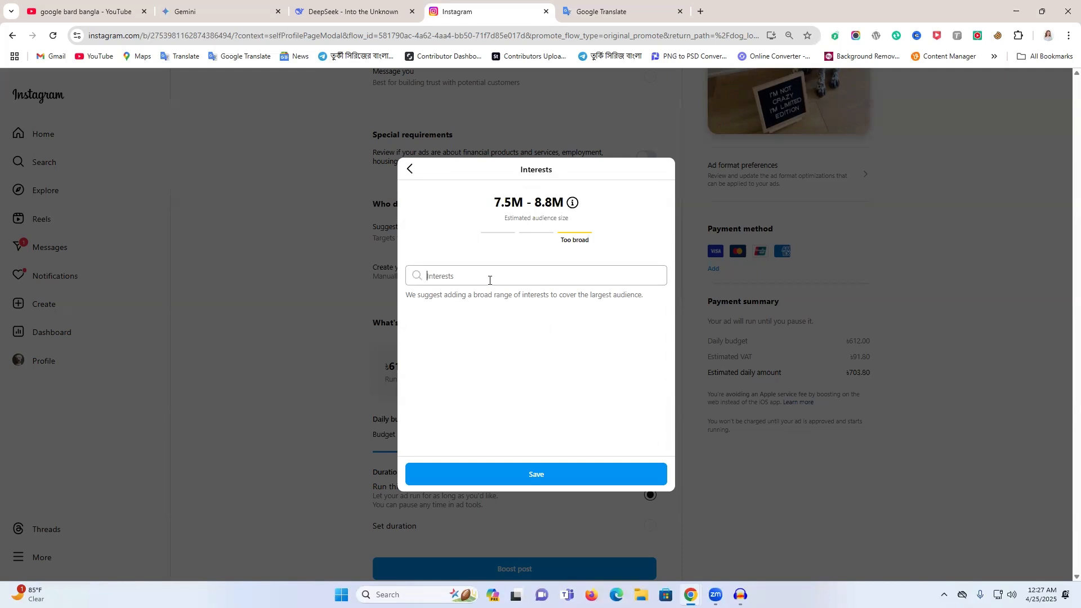
type("t")
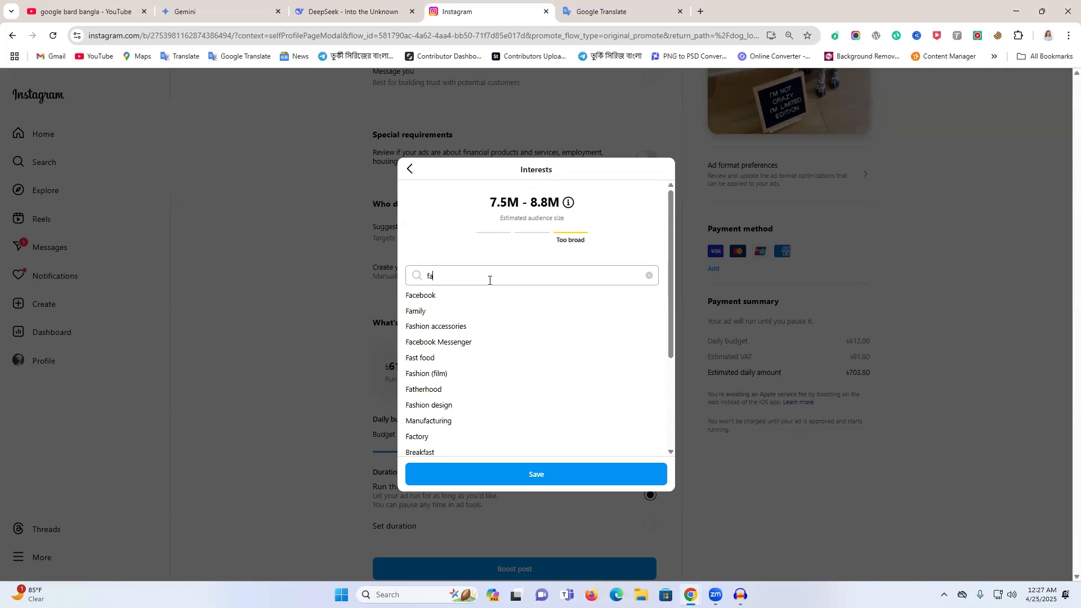
type("hion")
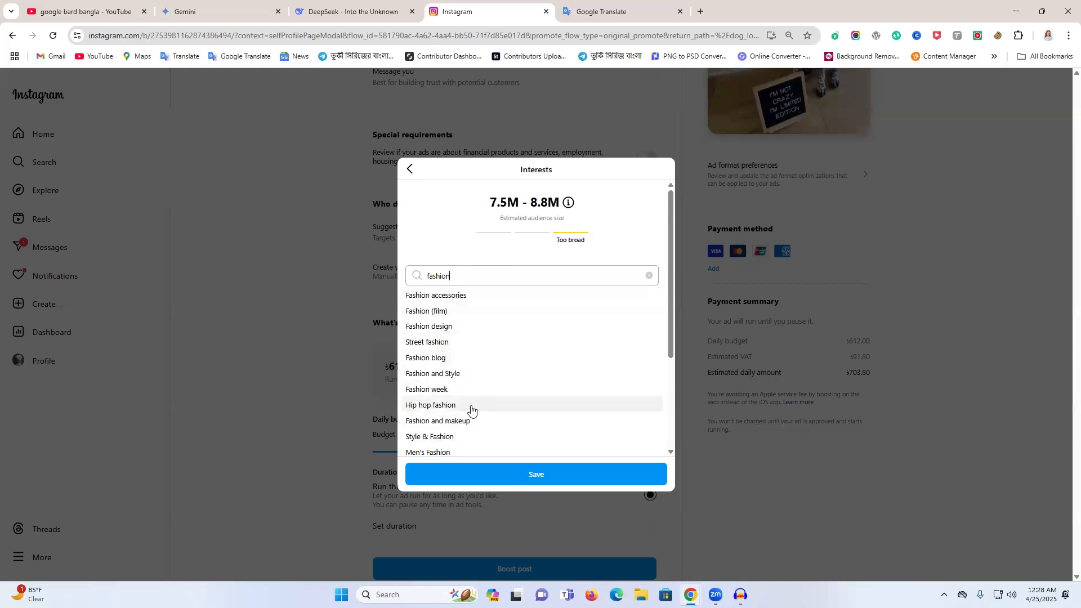
scroll(471, 411, "down", 2)
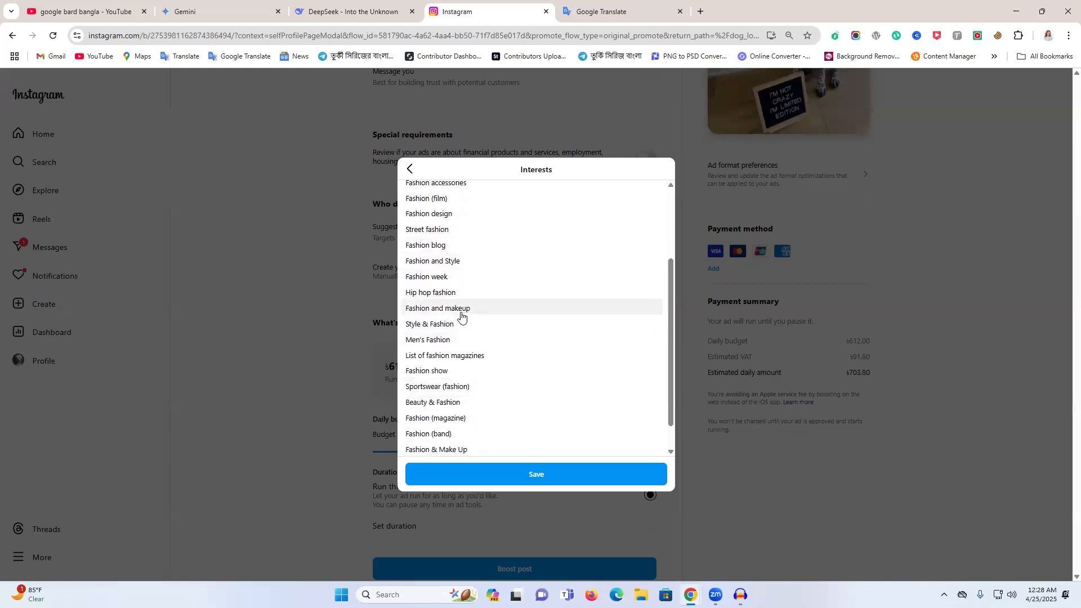
scroll(462, 319, "up", 2)
scroll(464, 416, "down", 3)
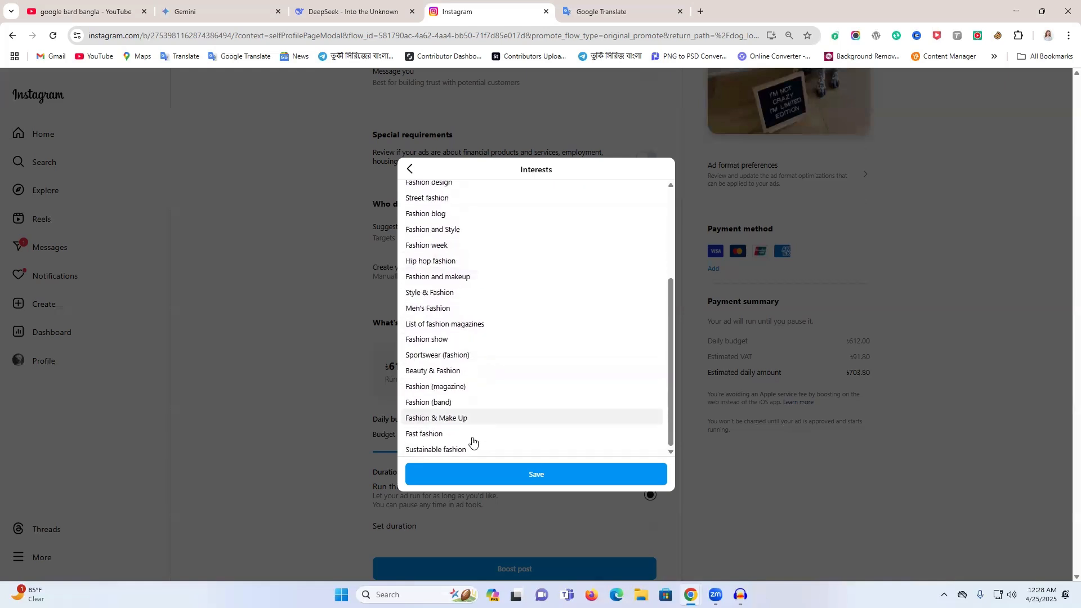
scroll(463, 247, "up", 5)
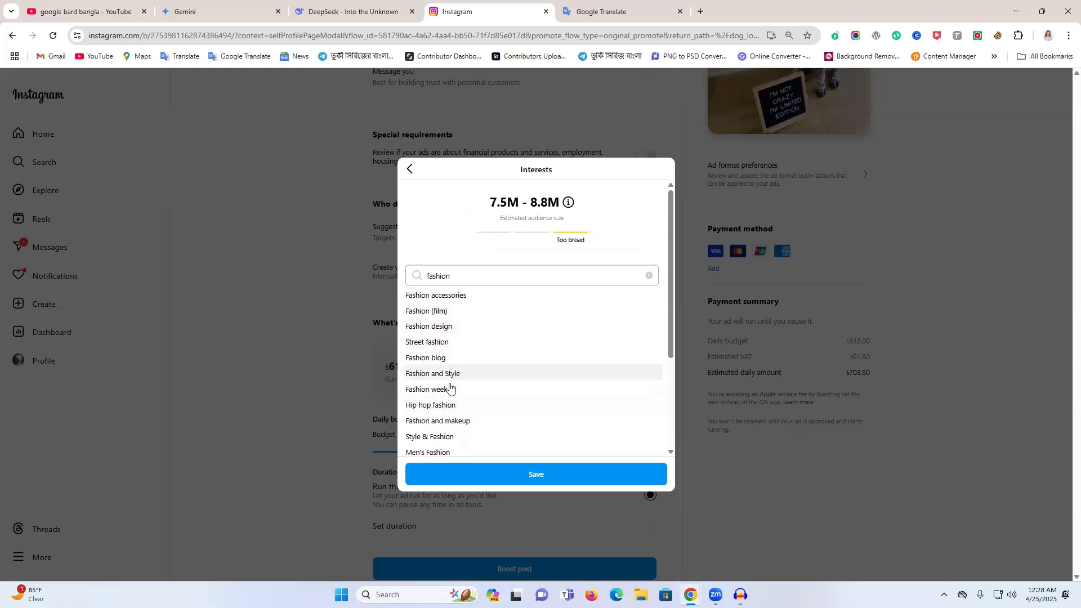
scroll(462, 423, "down", 2)
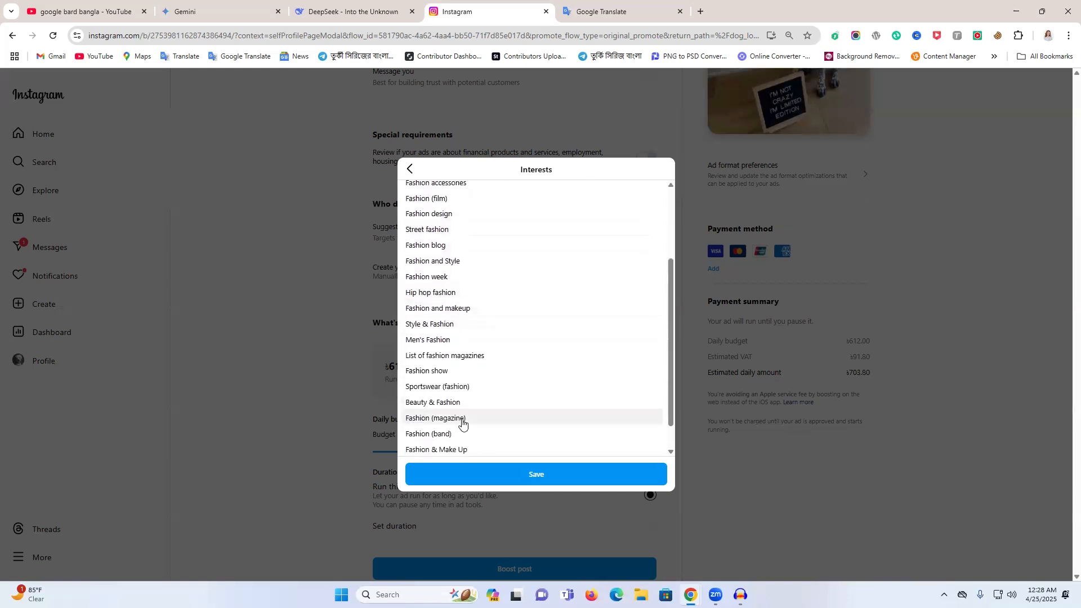
scroll(457, 287, "up", 2)
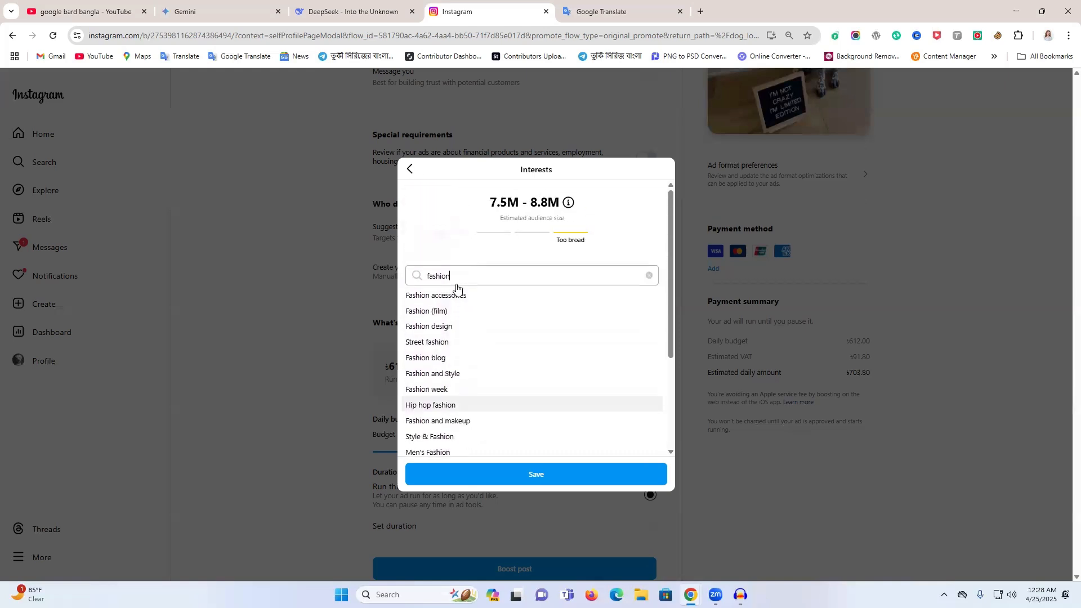
left_click(455, 333)
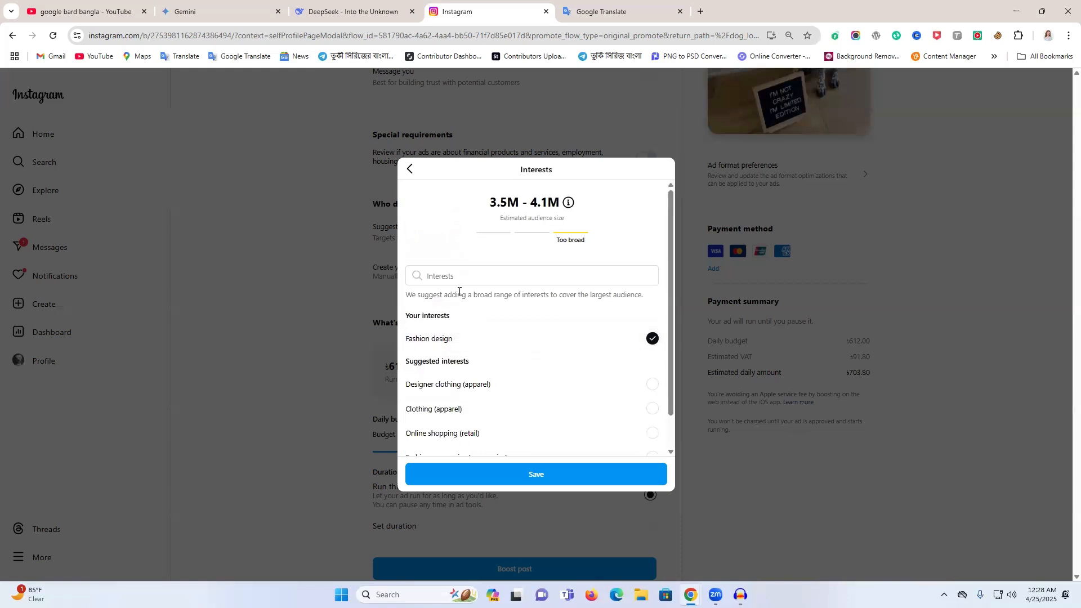
- Add the suggested interests Clothing (apparel), Online shopping (retail) and Fashion accessories (accessories), and save the interests and the audience
left_click(445, 411)
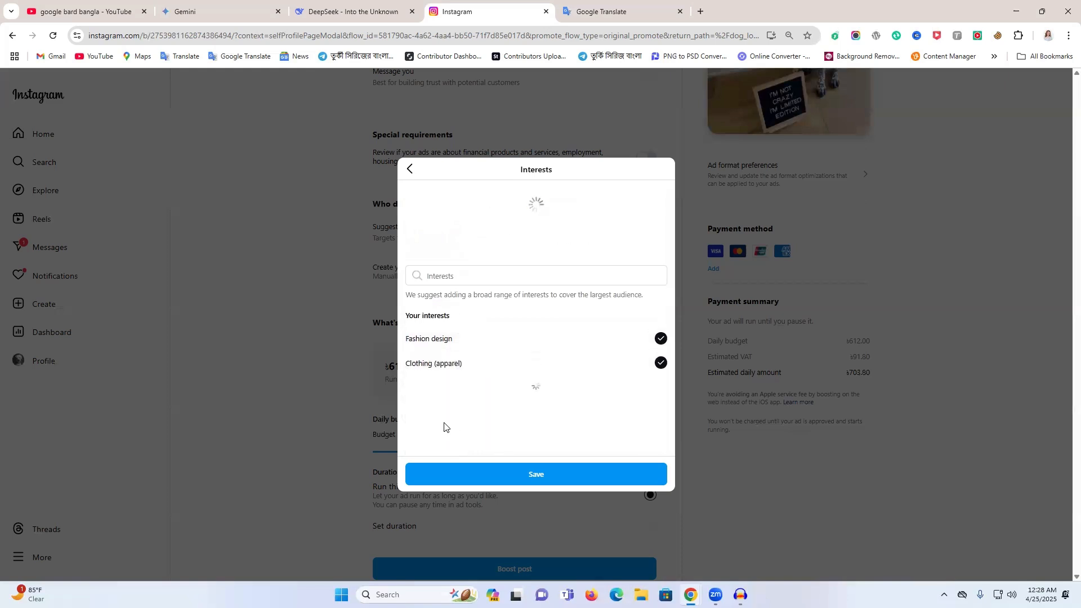
left_click(445, 411)
scroll(477, 425, "down", 2)
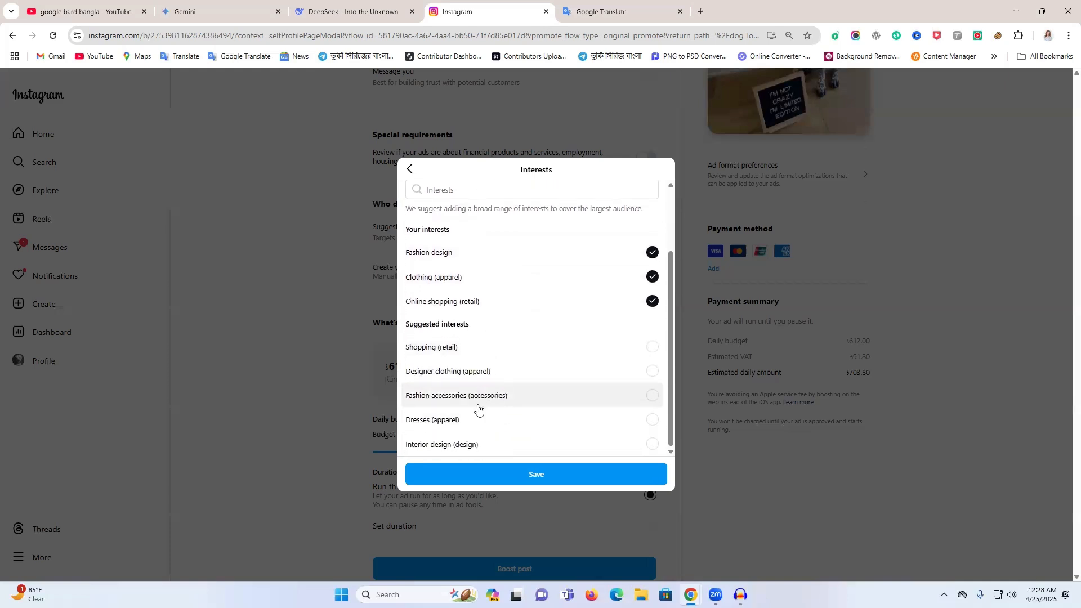
left_click(478, 409)
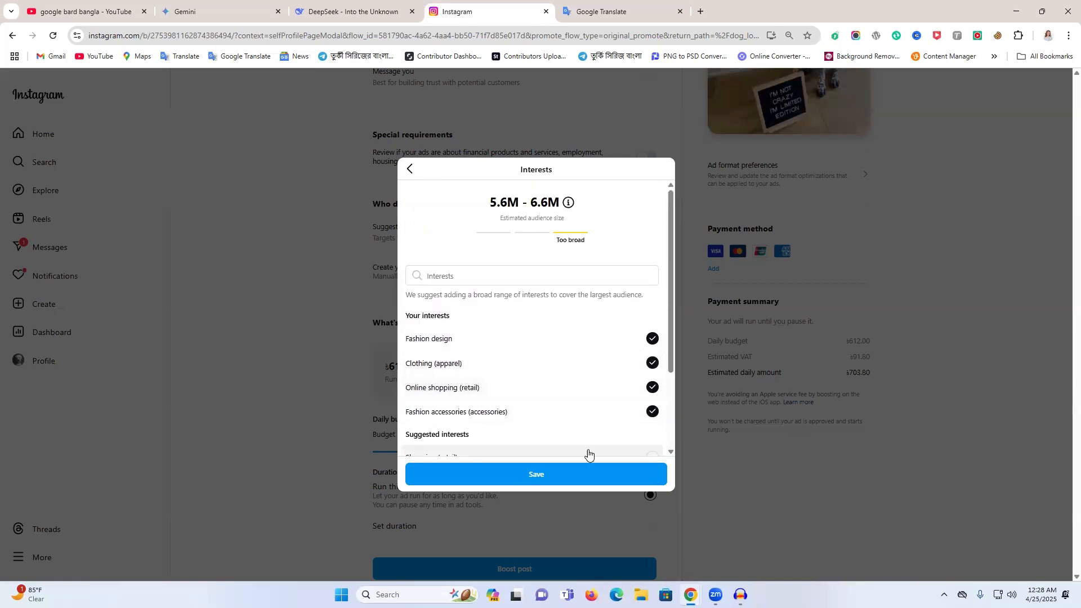
left_click(598, 477)
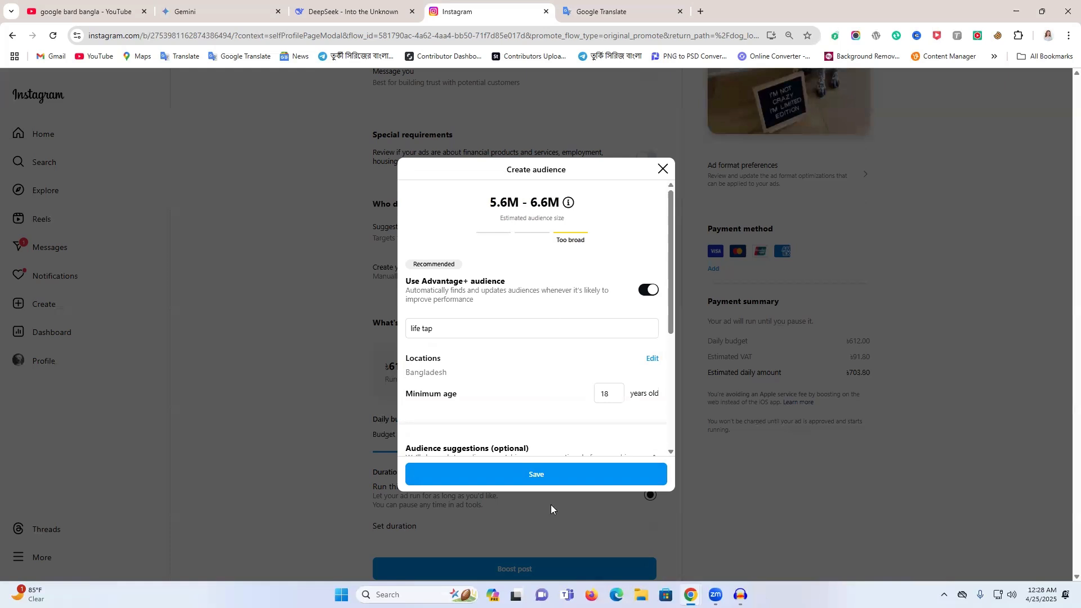
scroll(519, 394, "down", 3)
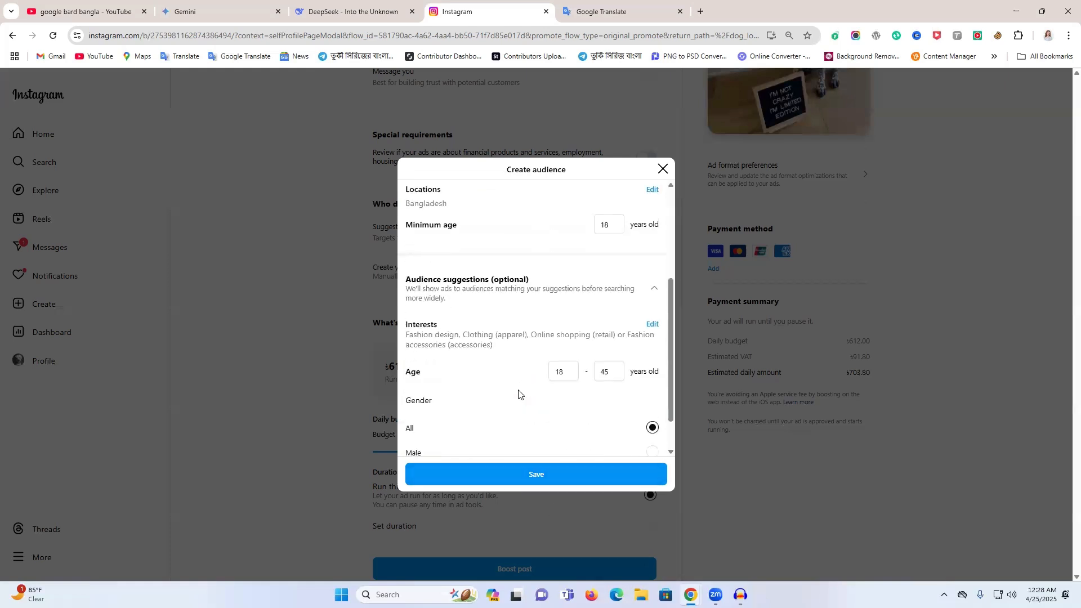
left_click(521, 476)
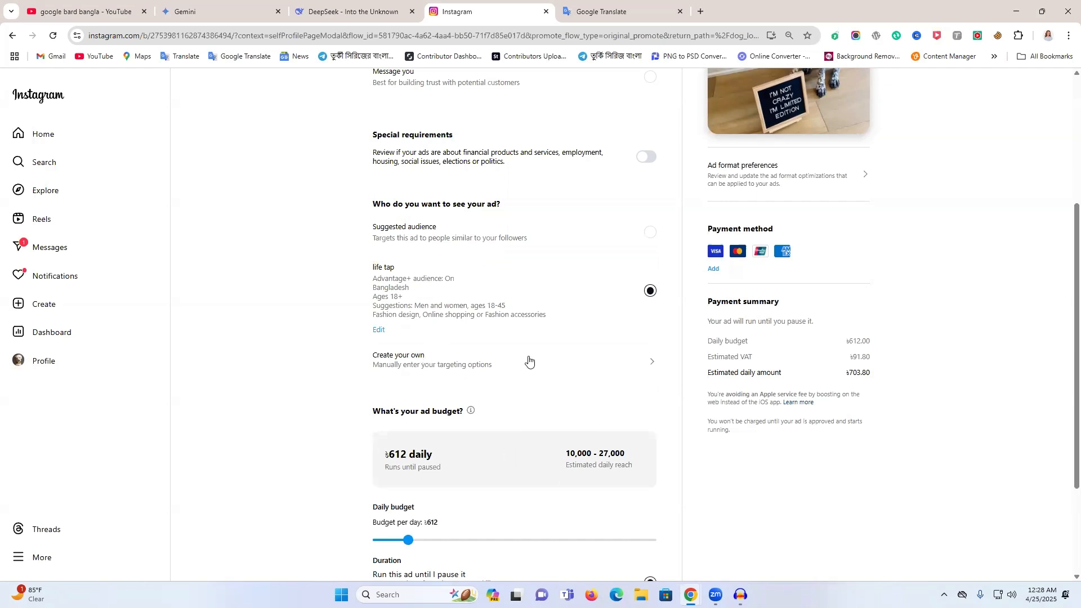
- Give the ad a set duration of 7 days and a daily budget of ৳735
scroll(526, 361, "down", 2)
scroll(468, 306, "up", 1)
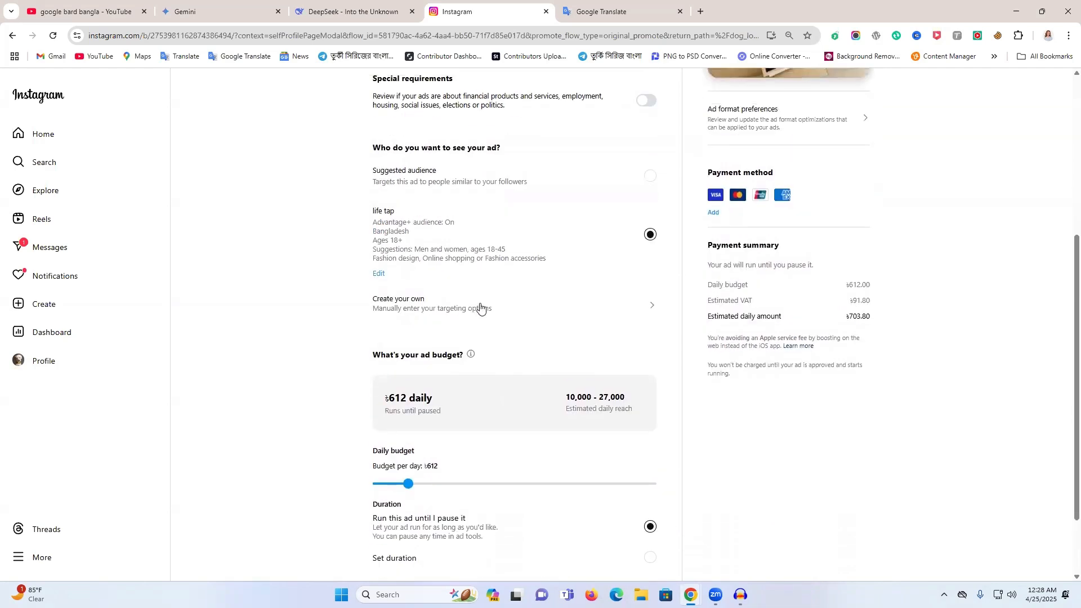
scroll(478, 305, "down", 1)
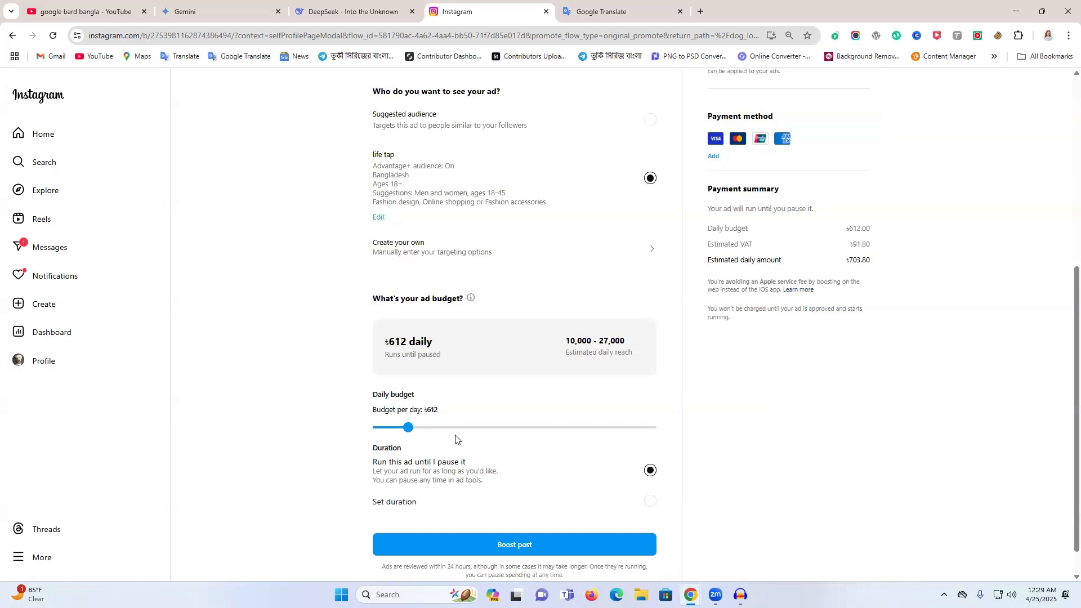
scroll(454, 437, "down", 1)
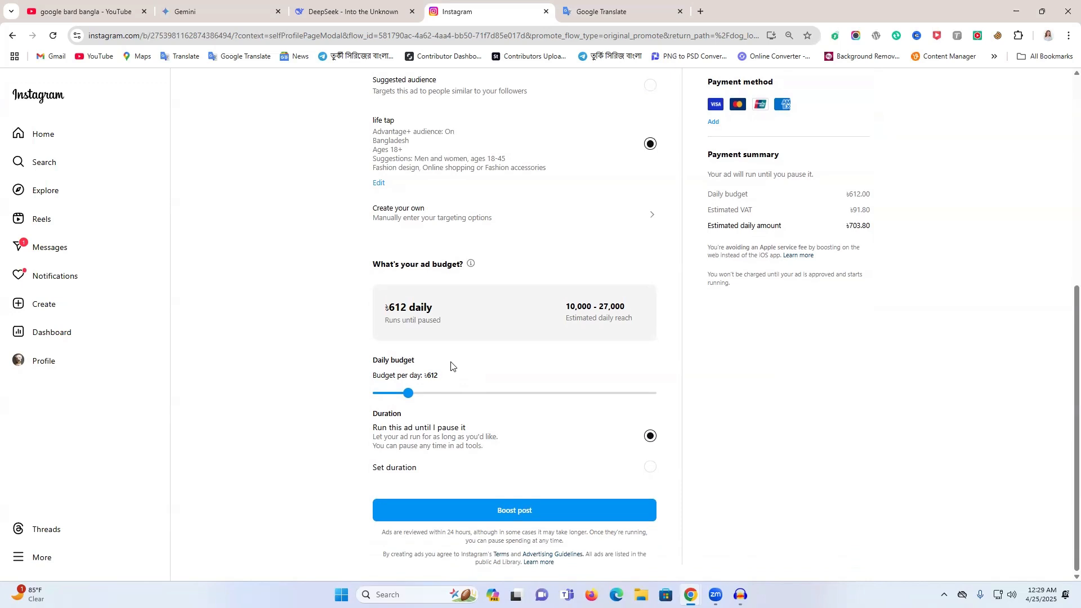
left_click(416, 475)
scroll(429, 476, "down", 1)
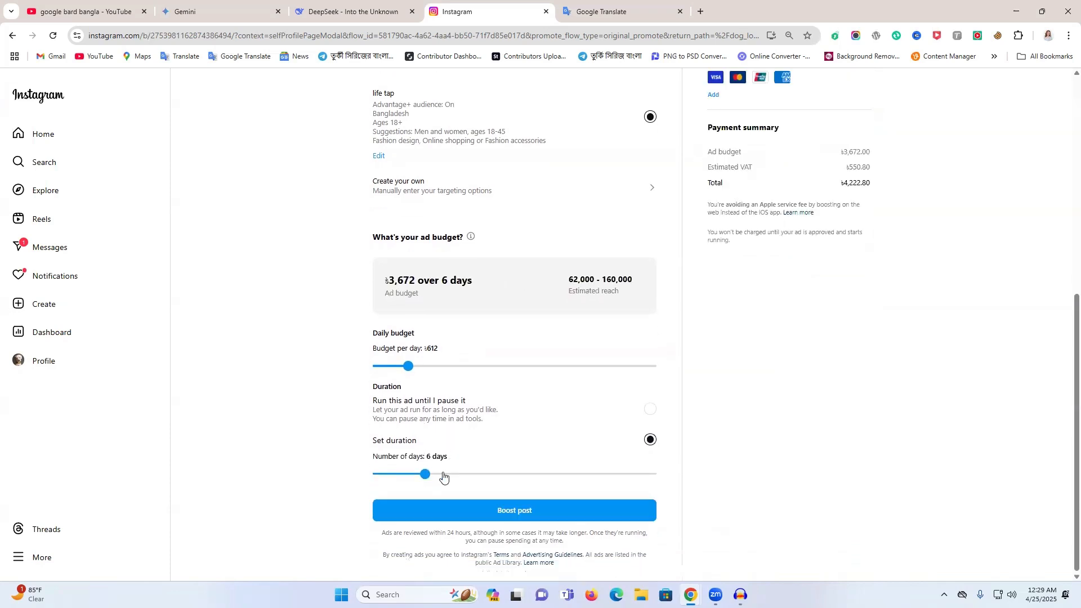
left_click(445, 474)
mouse_move(444, 474)
left_mouse_down()
mouse_move(646, 476)
mouse_move(411, 476)
mouse_move(434, 476)
left_mouse_up()
left_click_drag(403, 372, 417, 366)
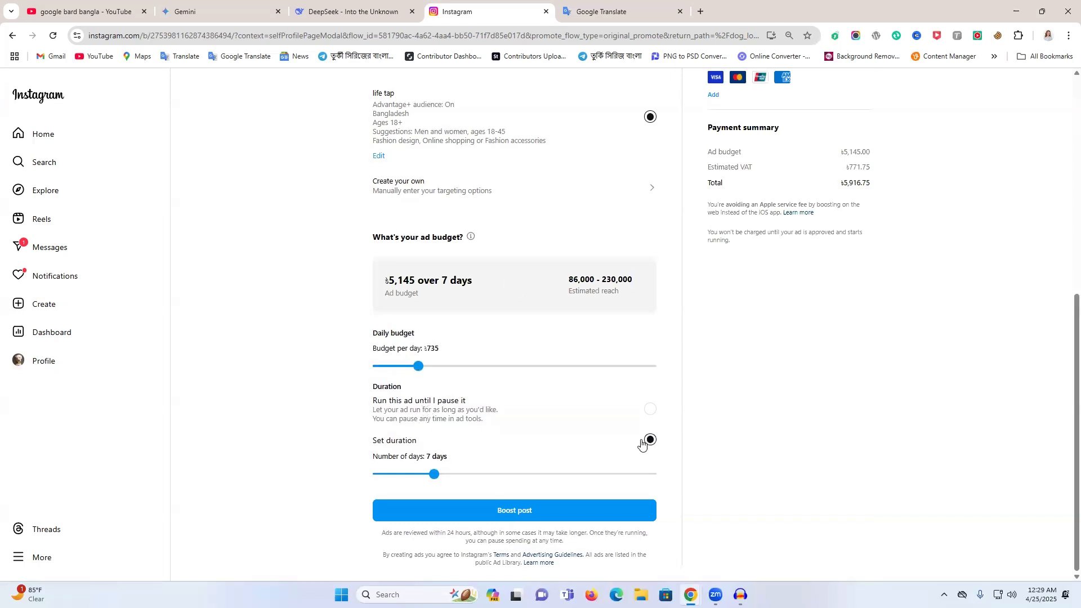
- Switch the duration to run the ad until it is paused, and set the daily budget to ৳1,102
left_click(650, 410)
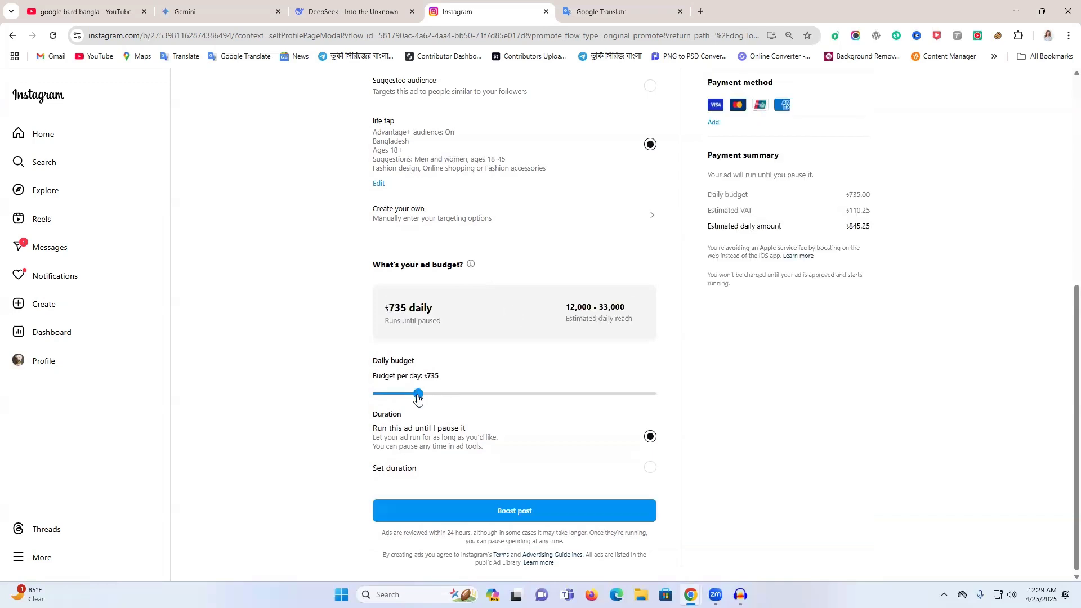
left_click_drag(418, 394, 448, 396)
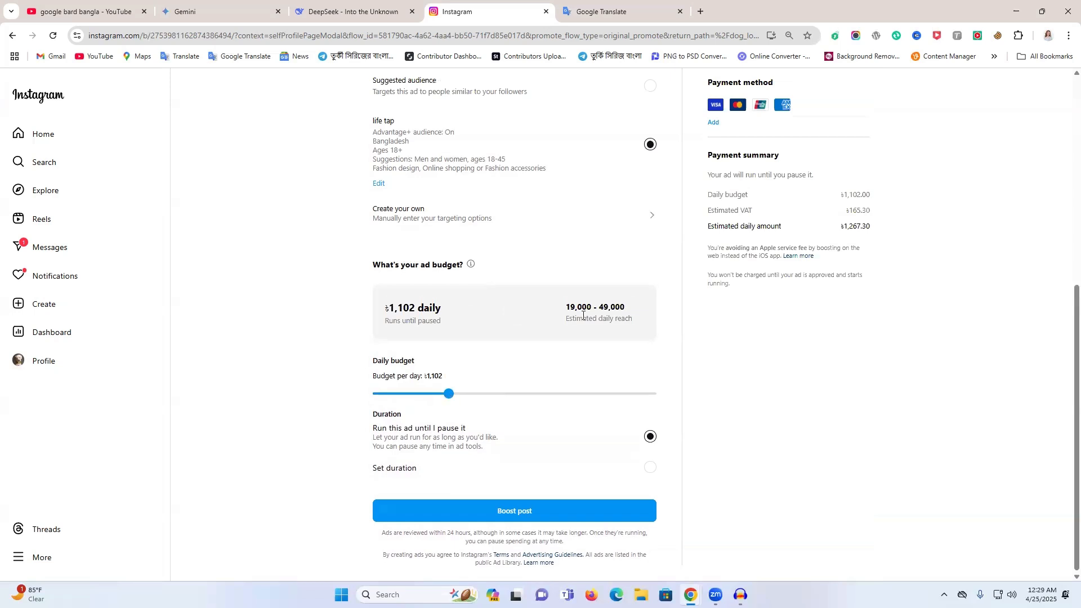
- Examine the estimated daily reach and review the ad's audience, budget and payment summary before boosting
left_click_drag(555, 319, 511, 325)
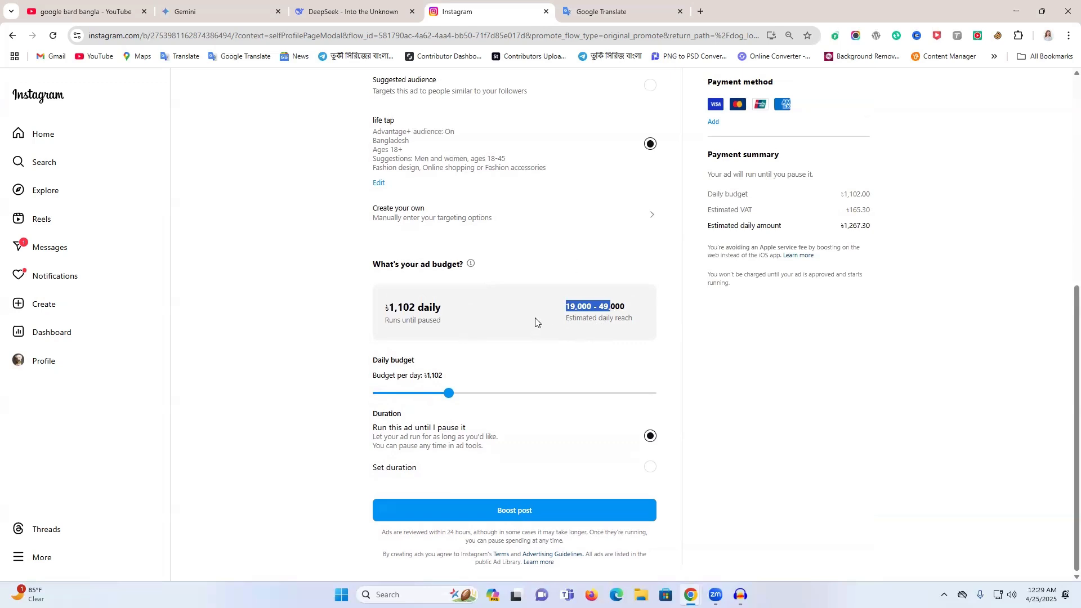
scroll(538, 313, "up", 3)
scroll(702, 343, "down", 2)
scroll(733, 355, "up", 4)
scroll(577, 370, "down", 4)
scroll(666, 365, "up", 3)
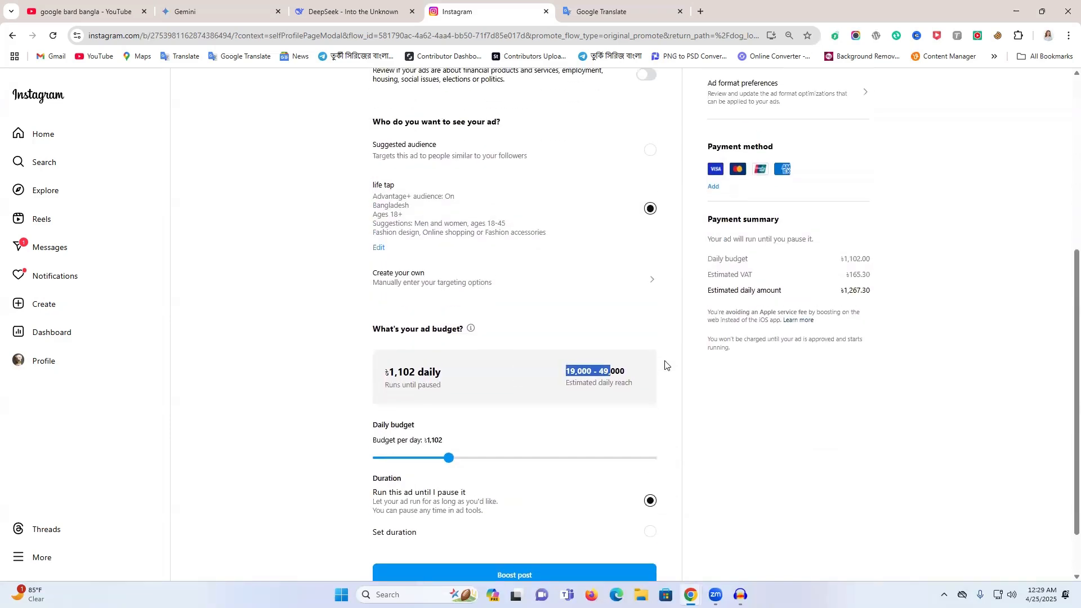
scroll(540, 410, "down", 3)
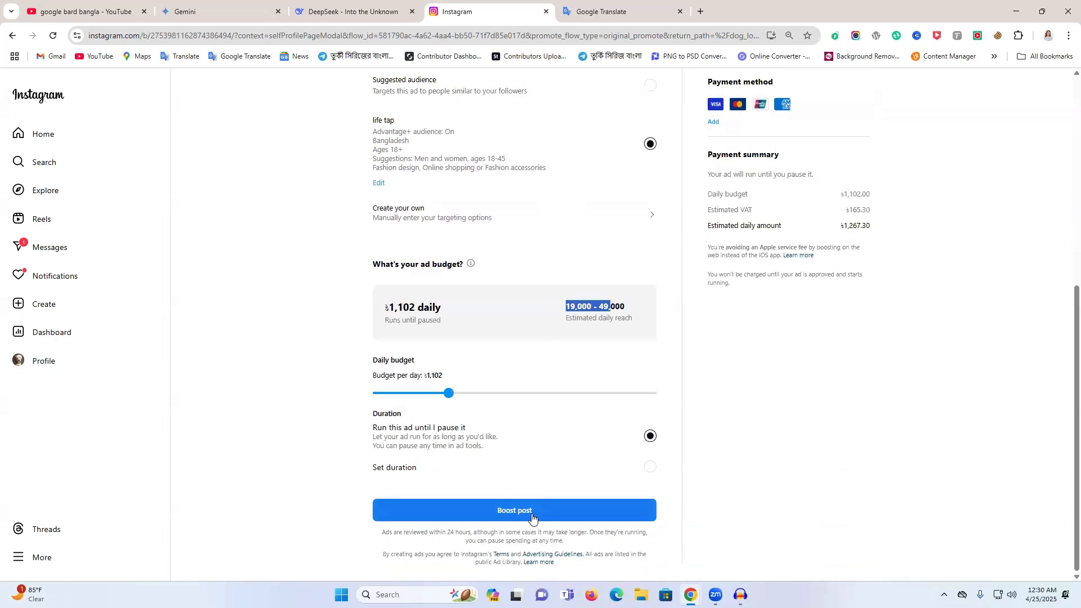
- Open the ad's payment information and proceed to the card details with debit or credit card as the payment method
scroll(586, 471, "up", 1)
scroll(587, 471, "up", 2)
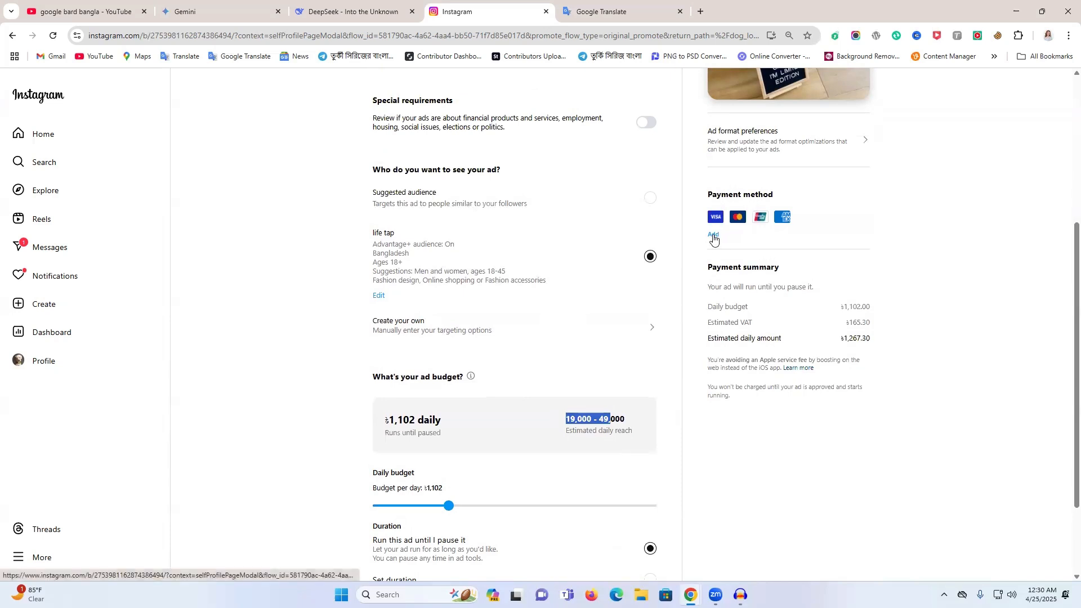
left_click(713, 235)
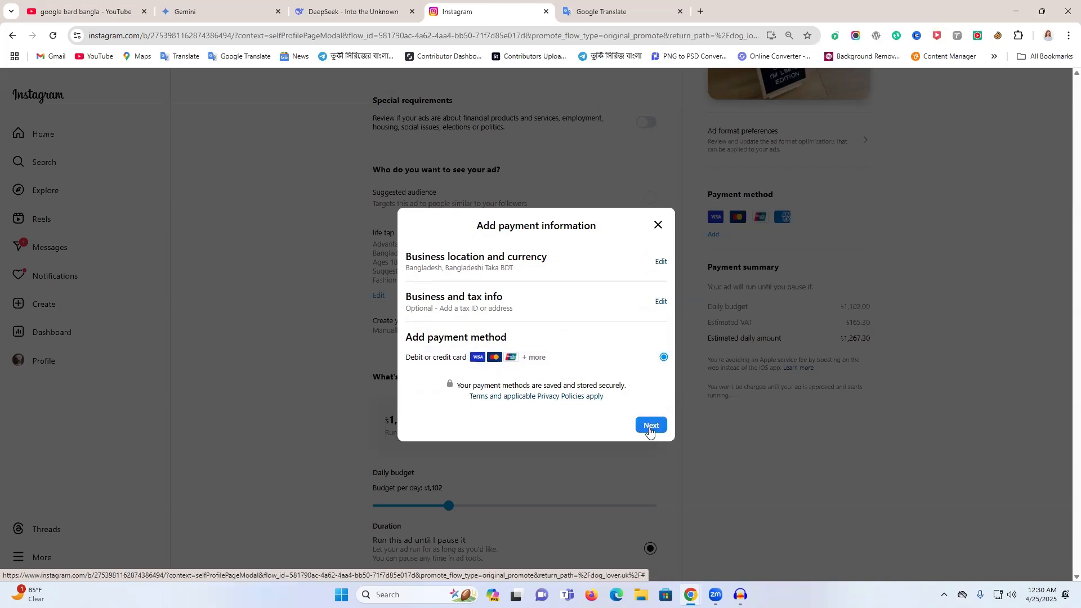
left_click(652, 428)
- Examine the name, card number, expiry date and security code fields, close the card form without saving, and review the boost settings
left_click(455, 296)
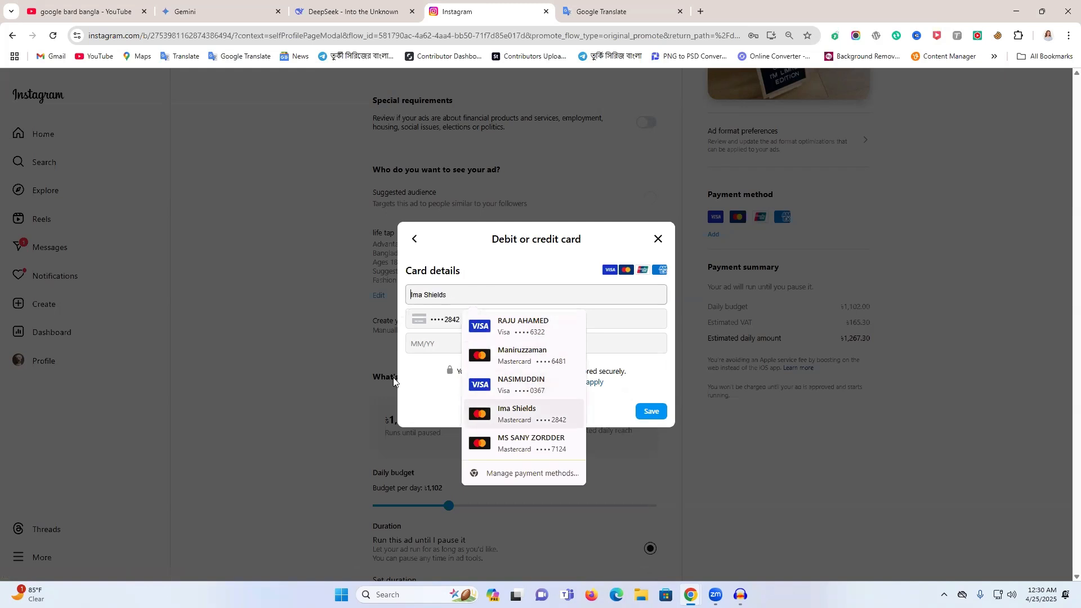
left_click(431, 350)
left_click(443, 288)
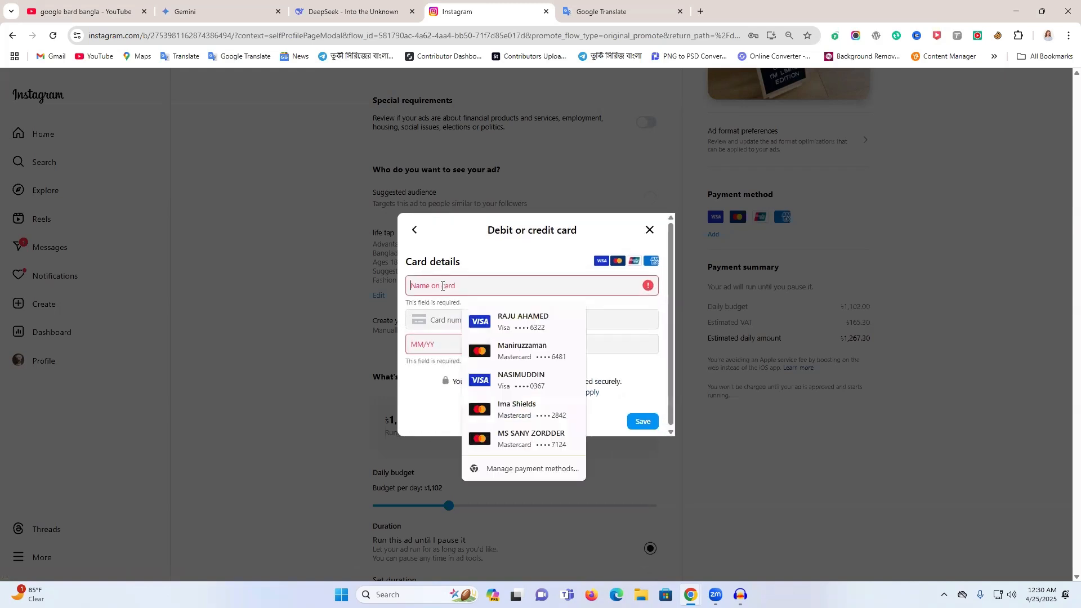
left_click(441, 317)
left_click(434, 350)
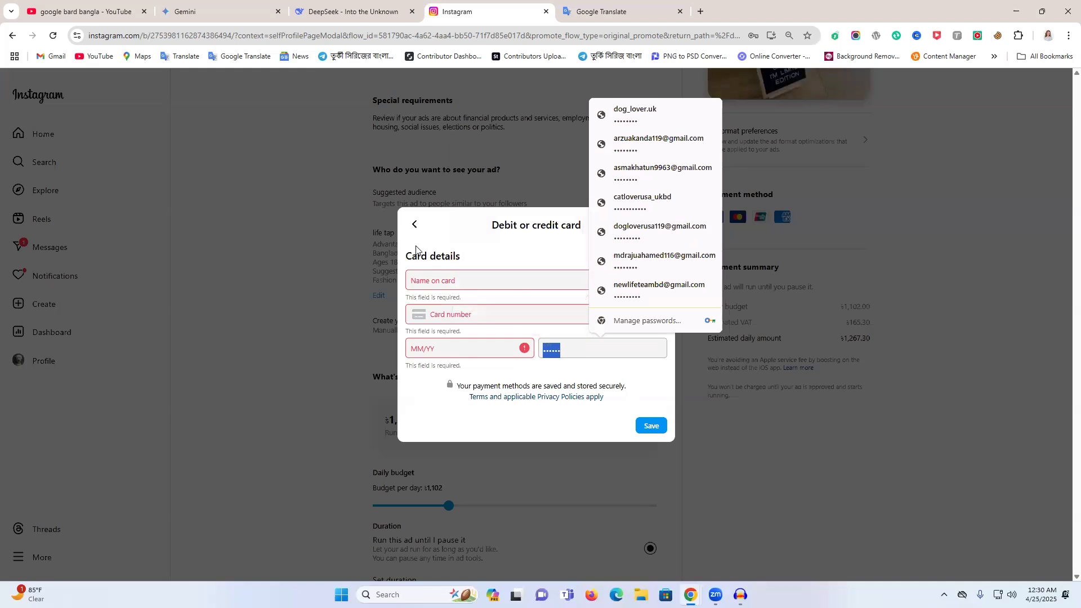
left_click(415, 224)
left_click(657, 226)
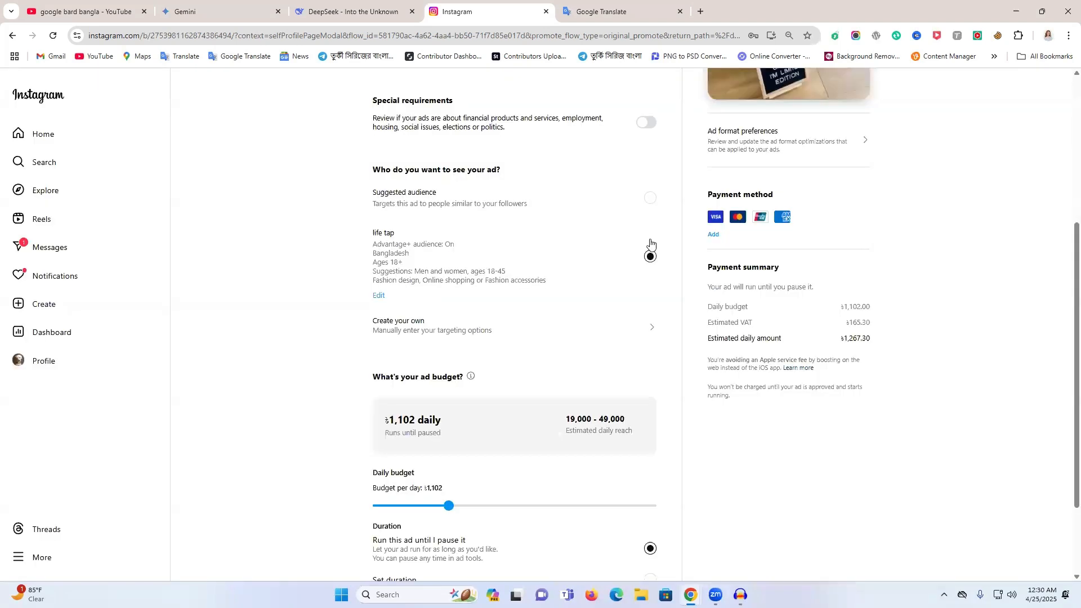
scroll(519, 389, "down", 2)
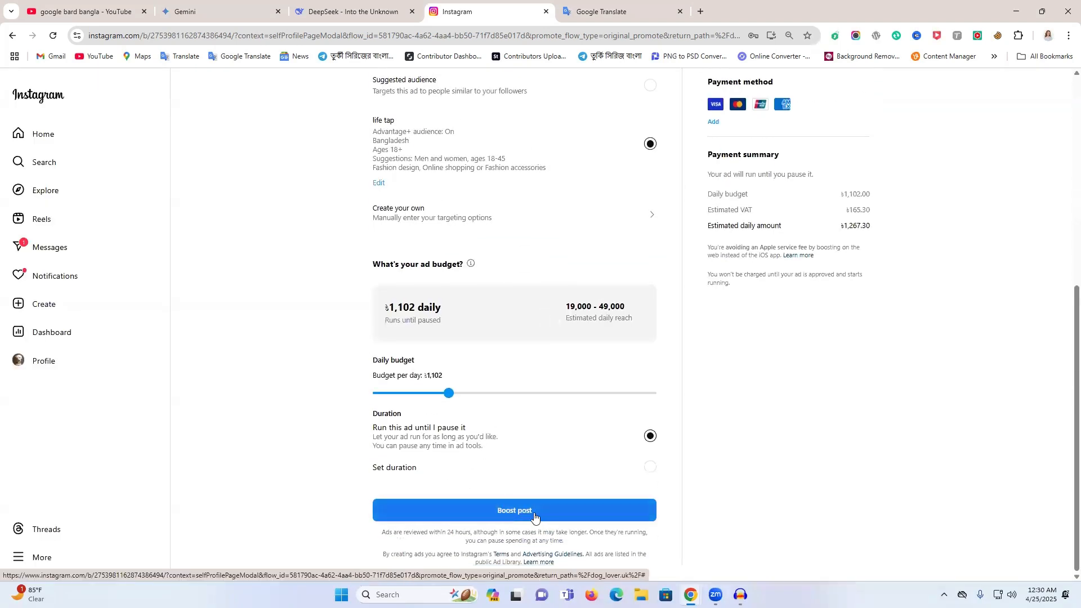
scroll(517, 456, "up", 7)
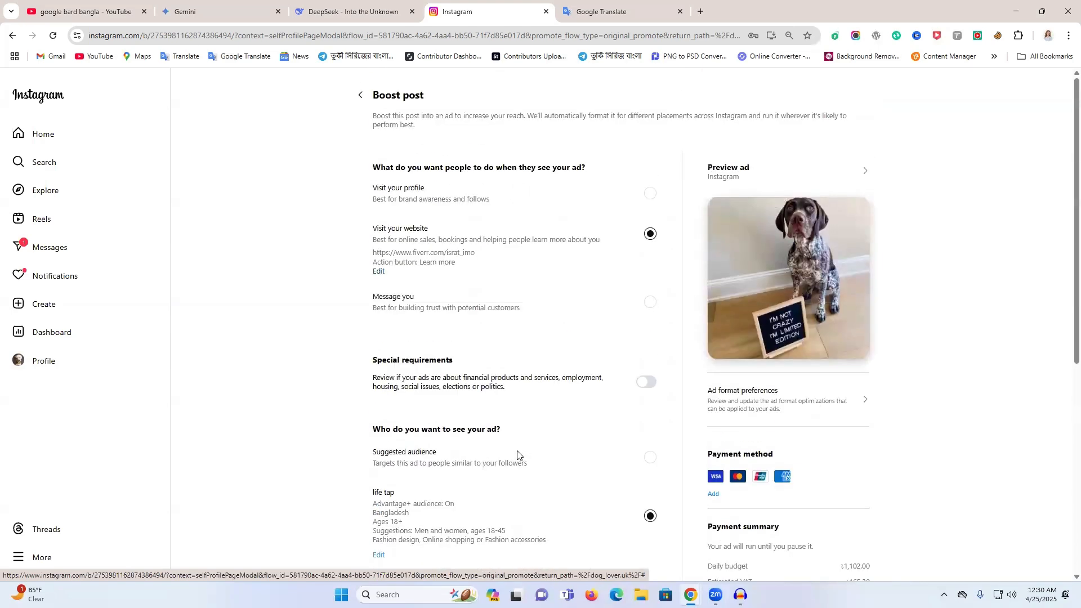